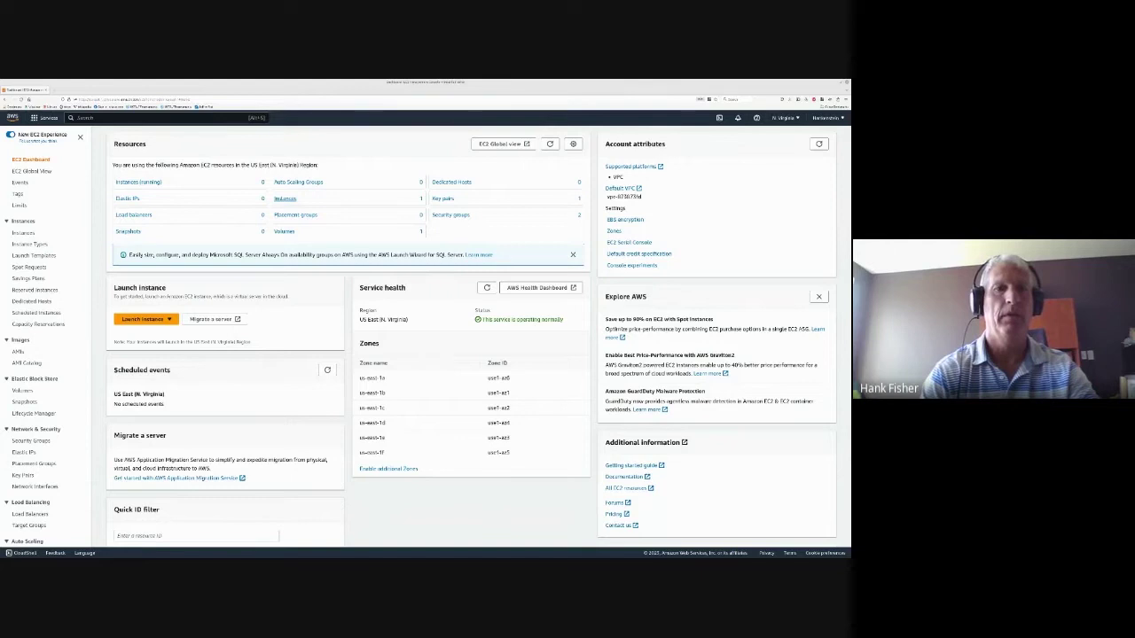
{"action": "key", "text": "alt+Tab"}
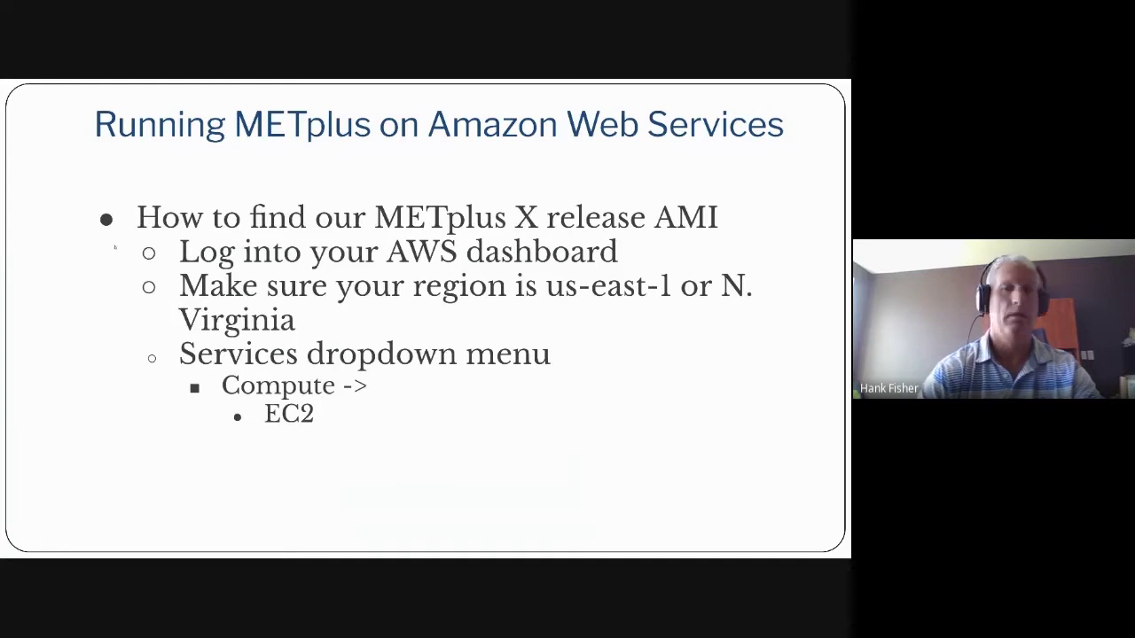
{"action": "key", "text": "alt+Tab"}
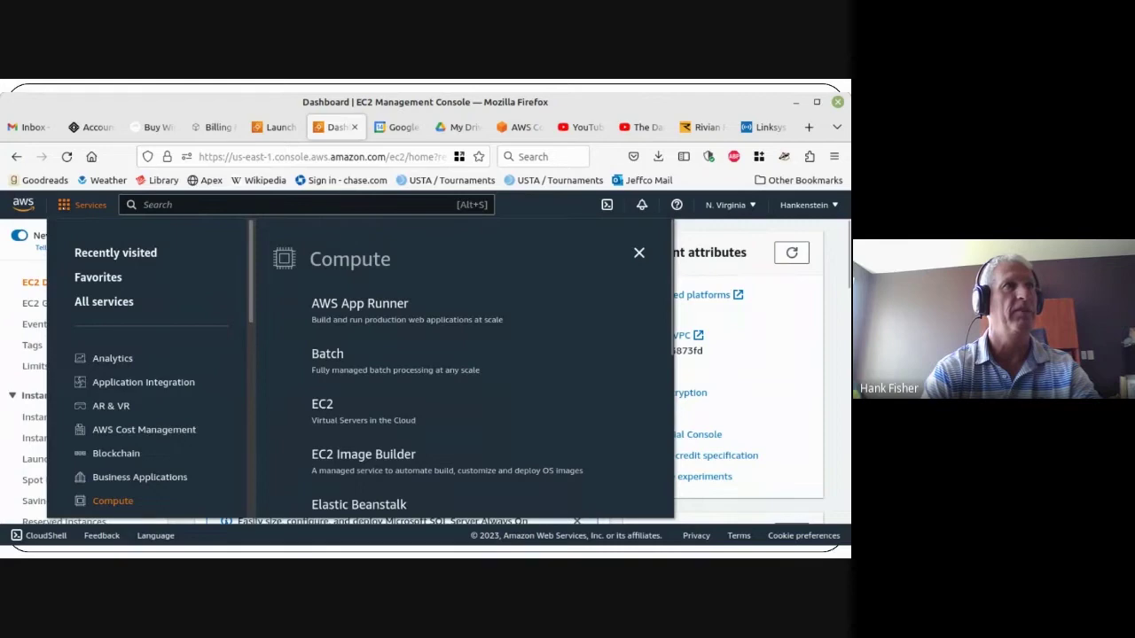
{"action": "key", "text": "alt+Tab"}
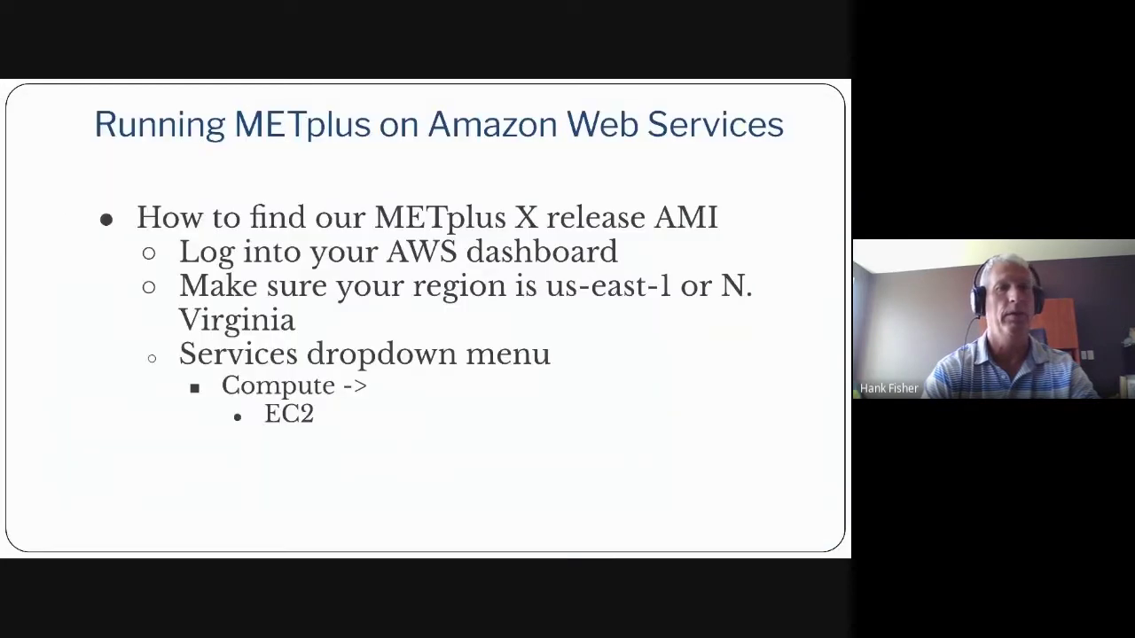
{"action": "key", "text": "alt+Tab"}
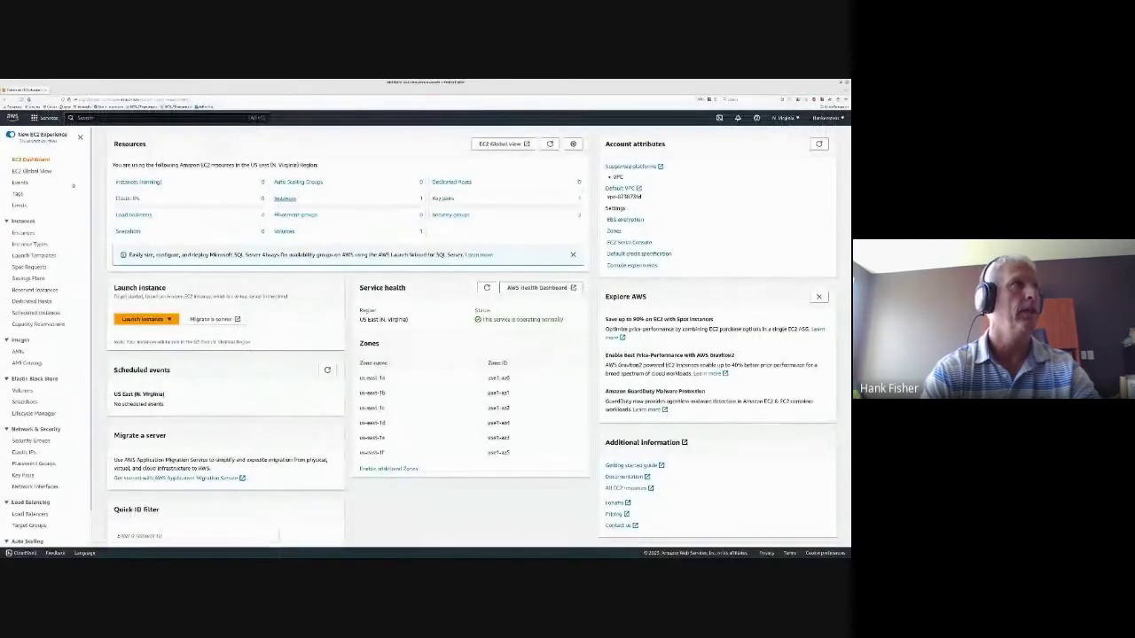
Open the EC2 service from the recently visited services and set the region to US East (N. Virginia).
{"action": "left_click", "coordinate": [44, 117]}
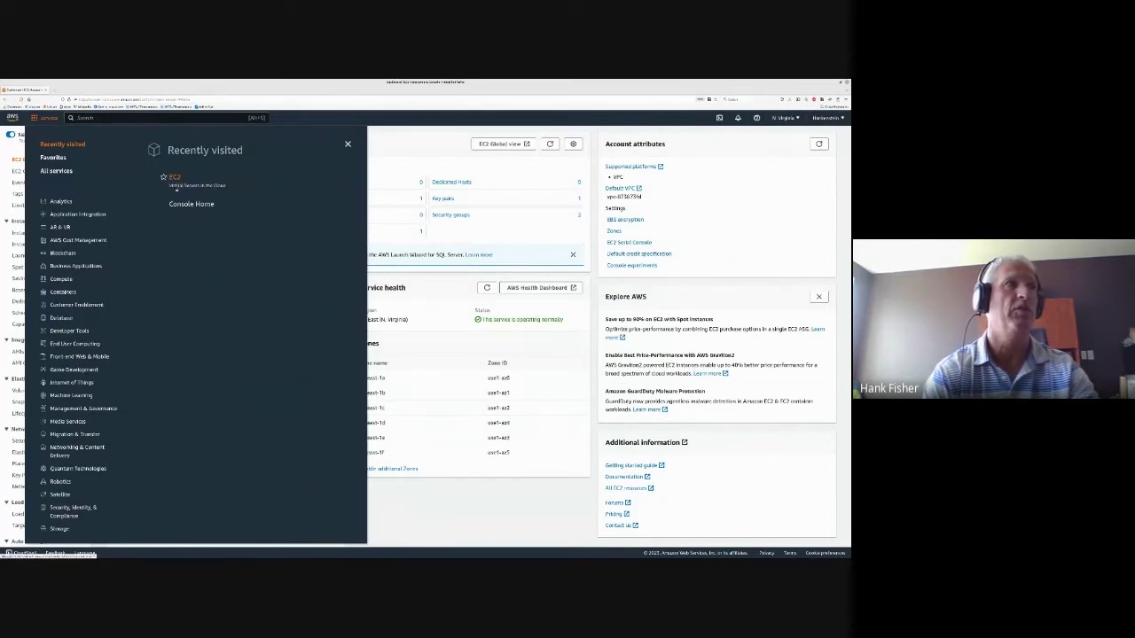
{"action": "left_click", "coordinate": [175, 178]}
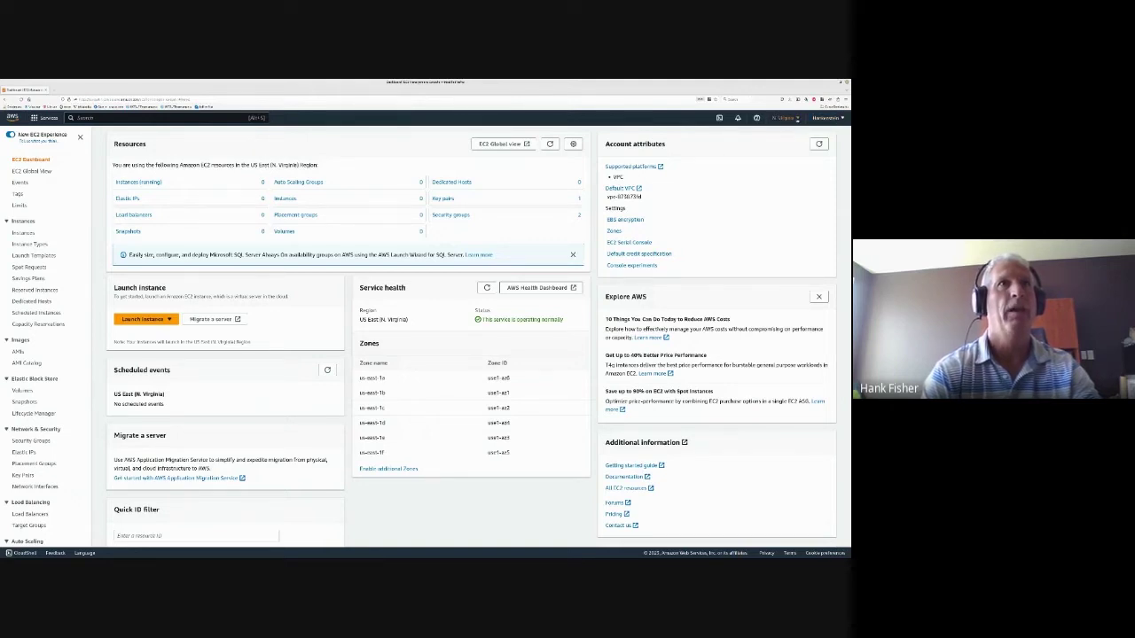
{"action": "left_click", "coordinate": [786, 118]}
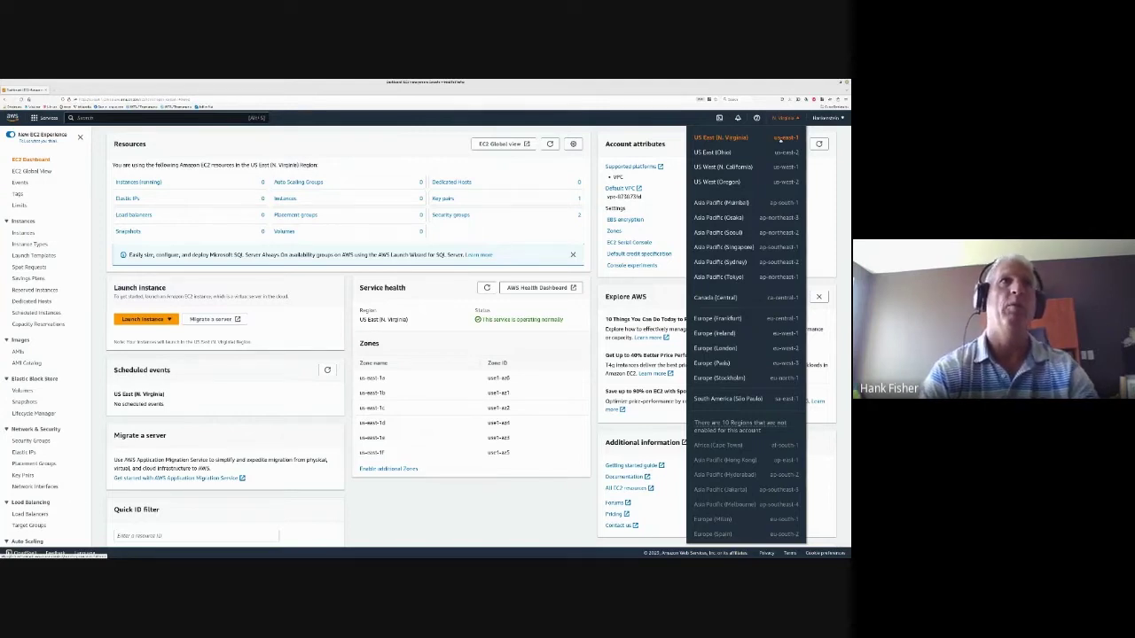
{"action": "left_click", "coordinate": [721, 138]}
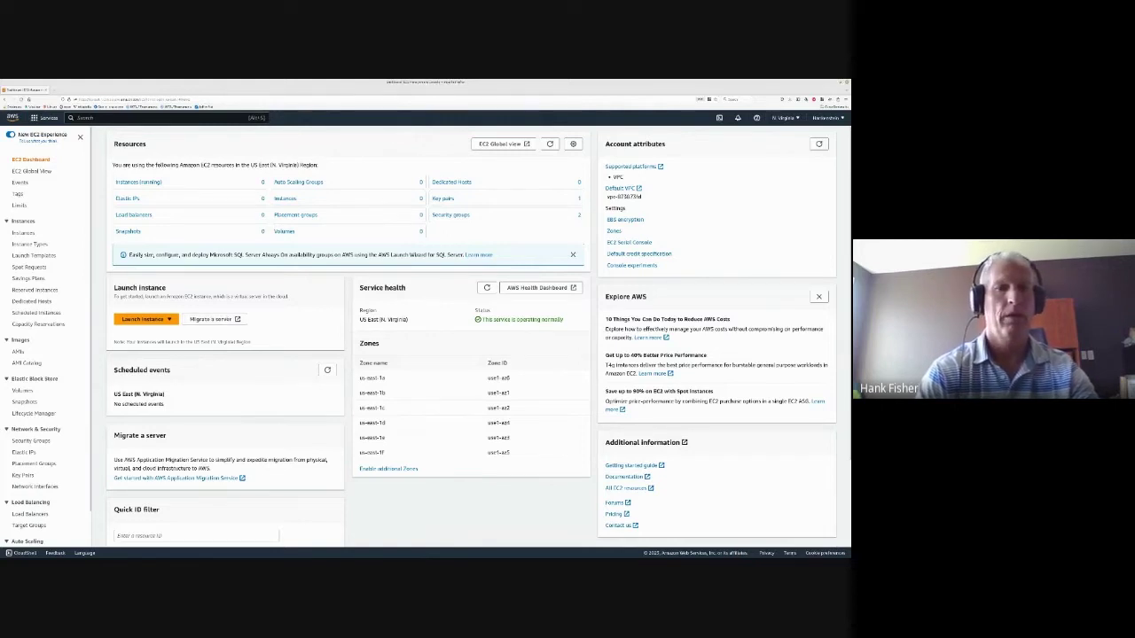
{"action": "key", "text": "alt+Tab"}
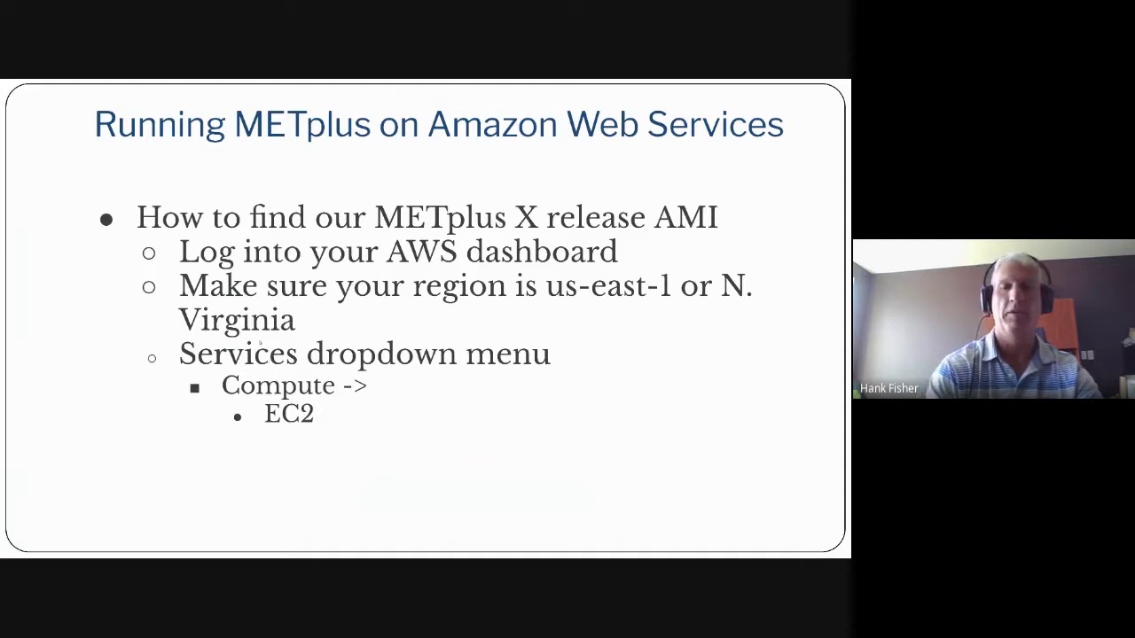
{"action": "key", "text": "alt+Tab"}
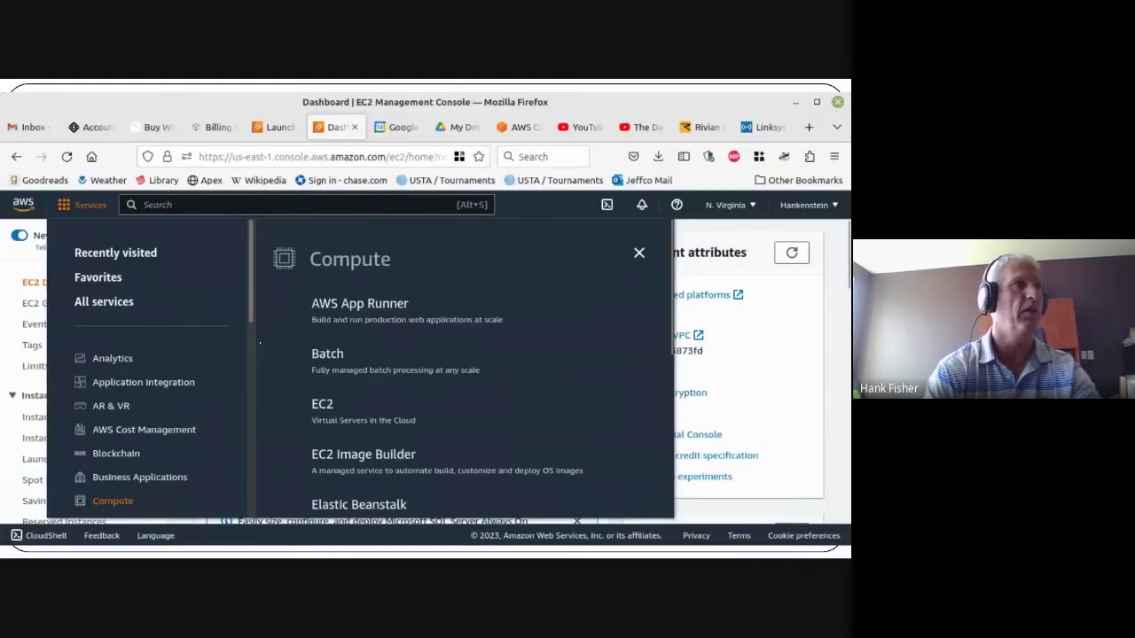
{"action": "key", "text": "alt+Tab"}
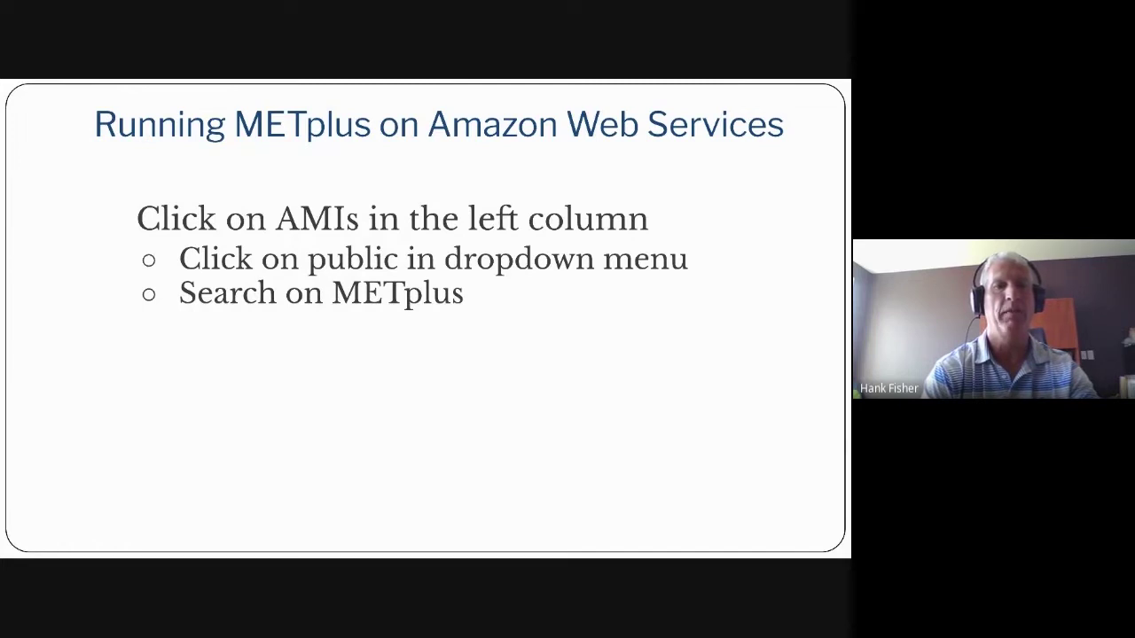
{"action": "key", "text": "alt+Tab"}
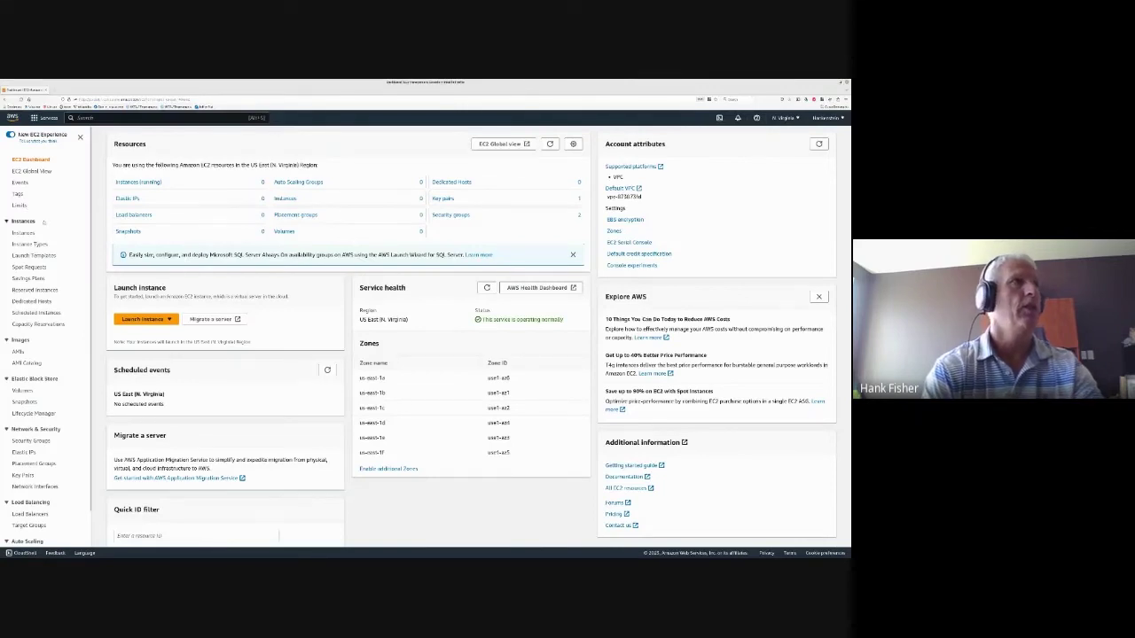
Open the list of Amazon Machine Images and filter the public images by METplus.
{"action": "scroll", "coordinate": [56, 273], "scroll_direction": "down", "scroll_amount": 1}
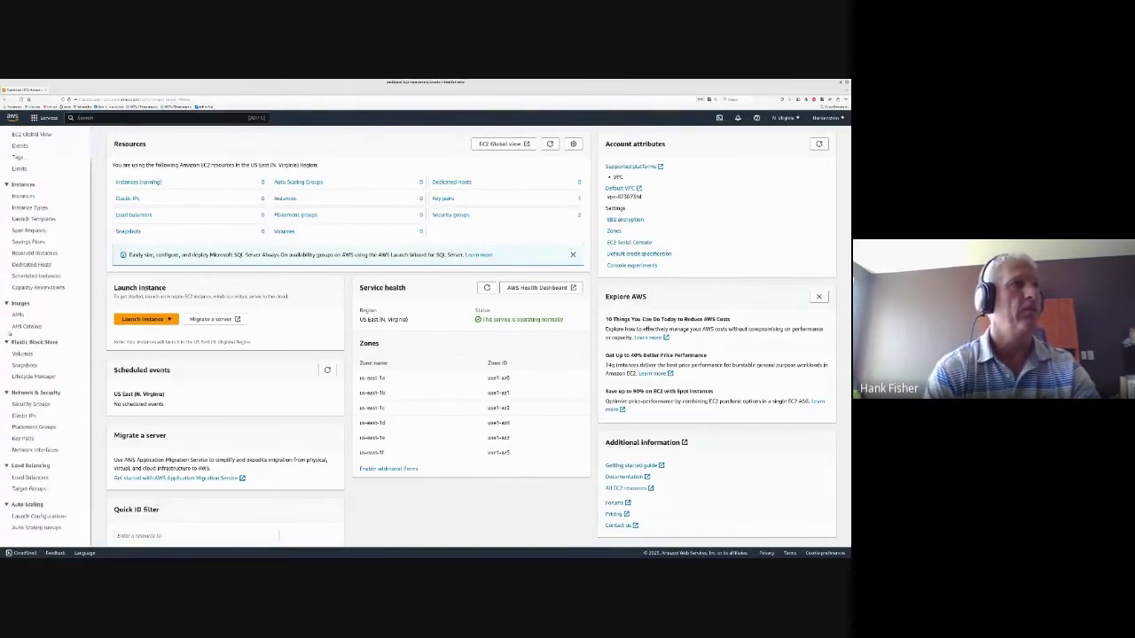
{"action": "scroll", "coordinate": [18, 302], "scroll_direction": "up", "scroll_amount": 1}
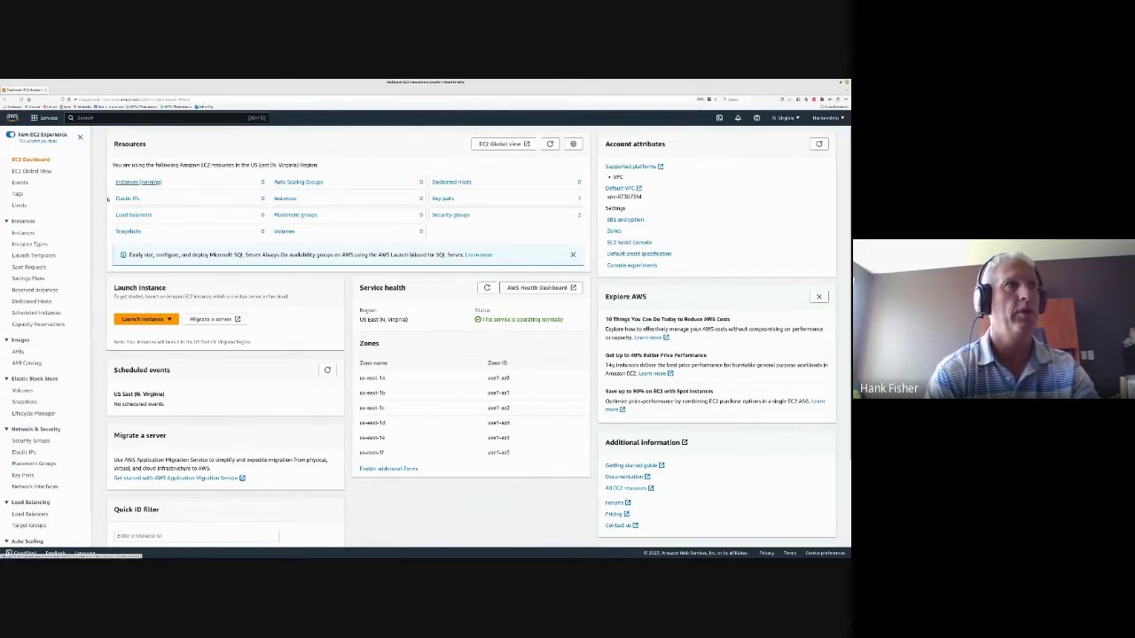
{"action": "left_click", "coordinate": [18, 352]}
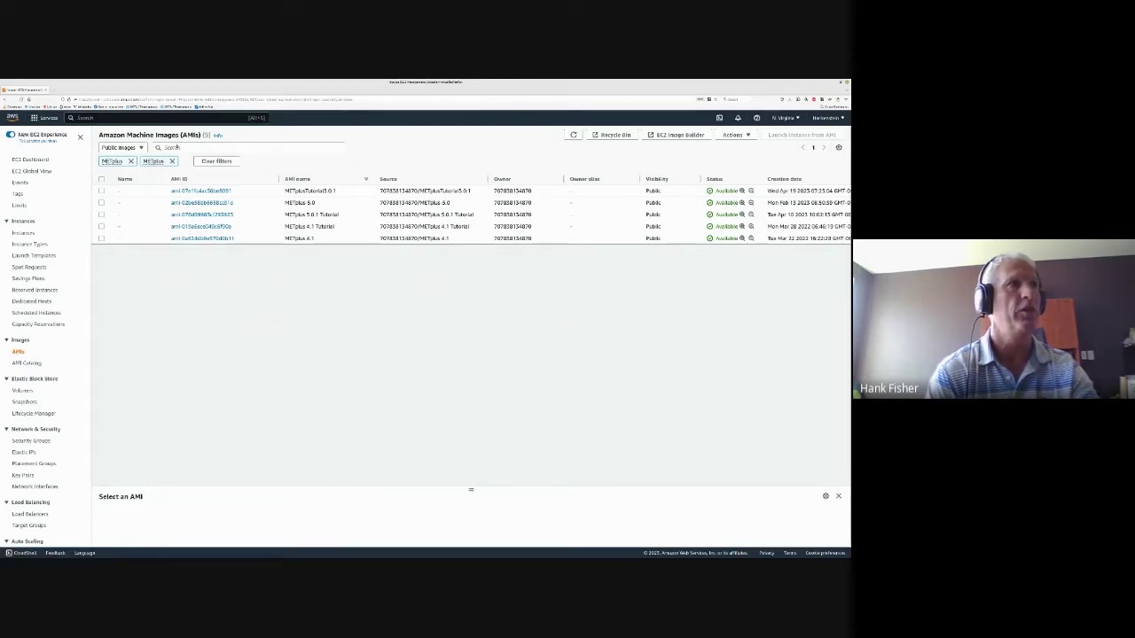
{"action": "left_click", "coordinate": [191, 148]}
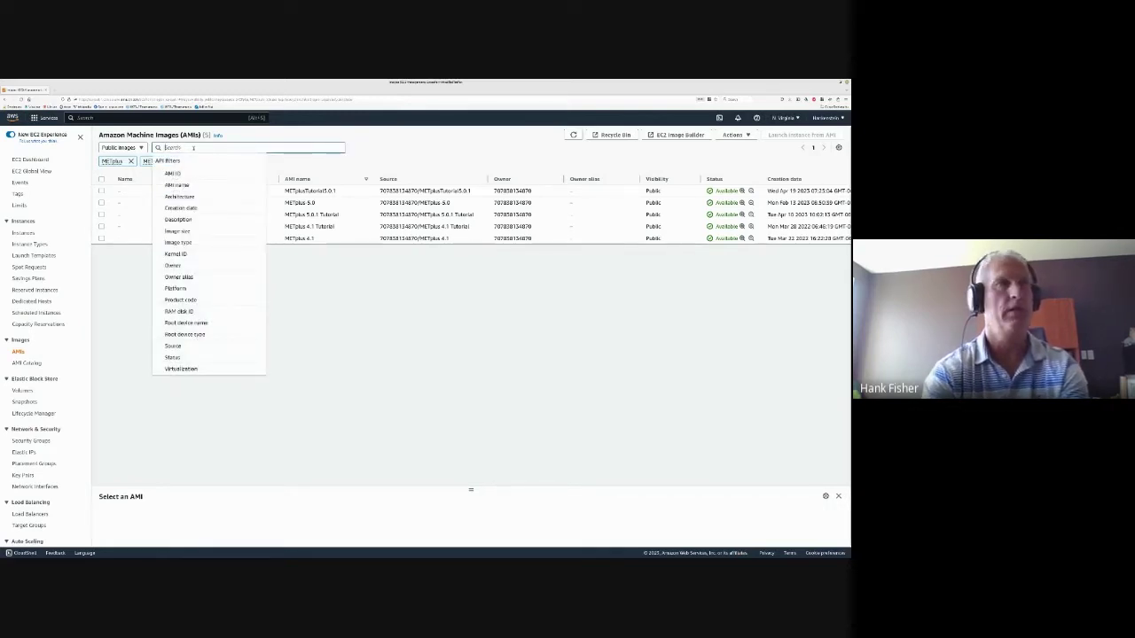
{"action": "type", "text": "METplus"}
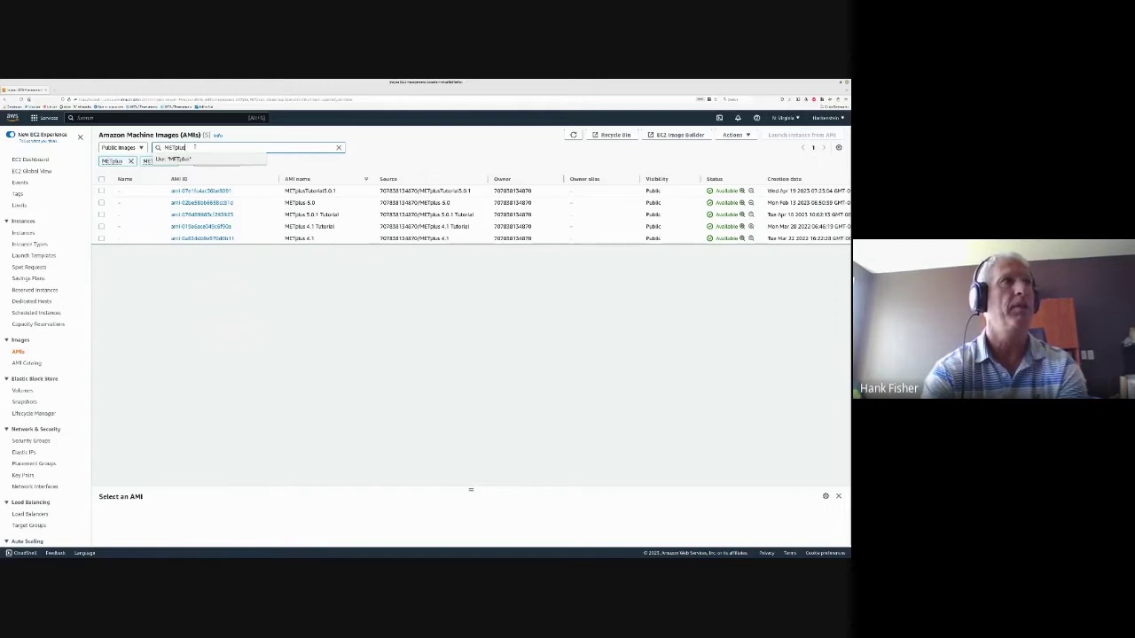
{"action": "key", "text": "Return"}
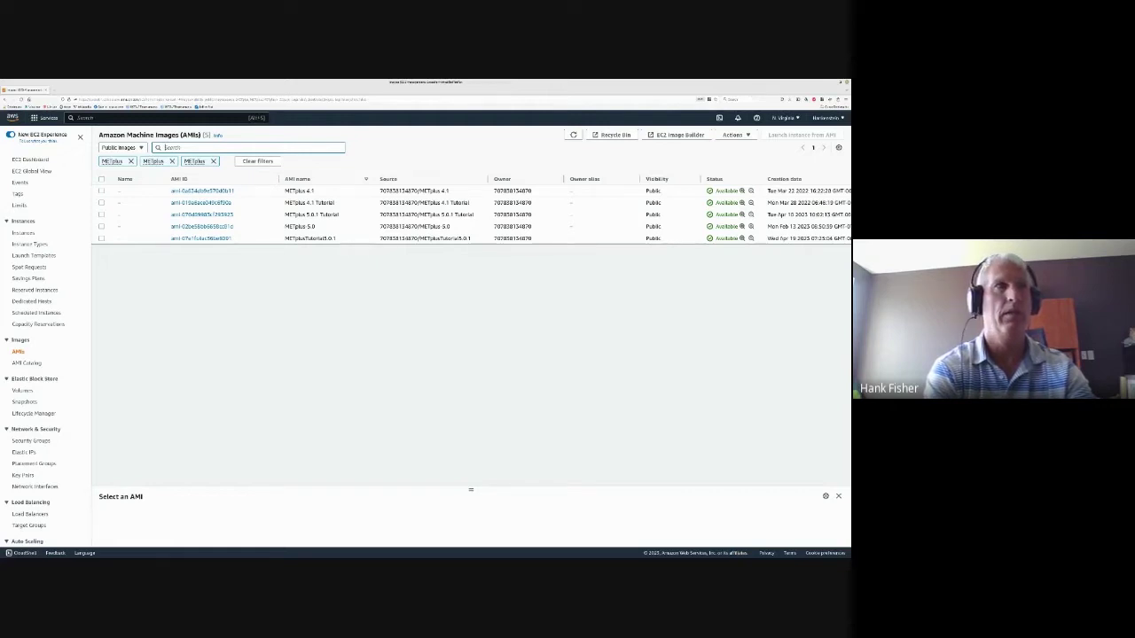
Select the METplusTutorial5.0.1 image and start launching an instance from it.
{"action": "left_click", "coordinate": [102, 238]}
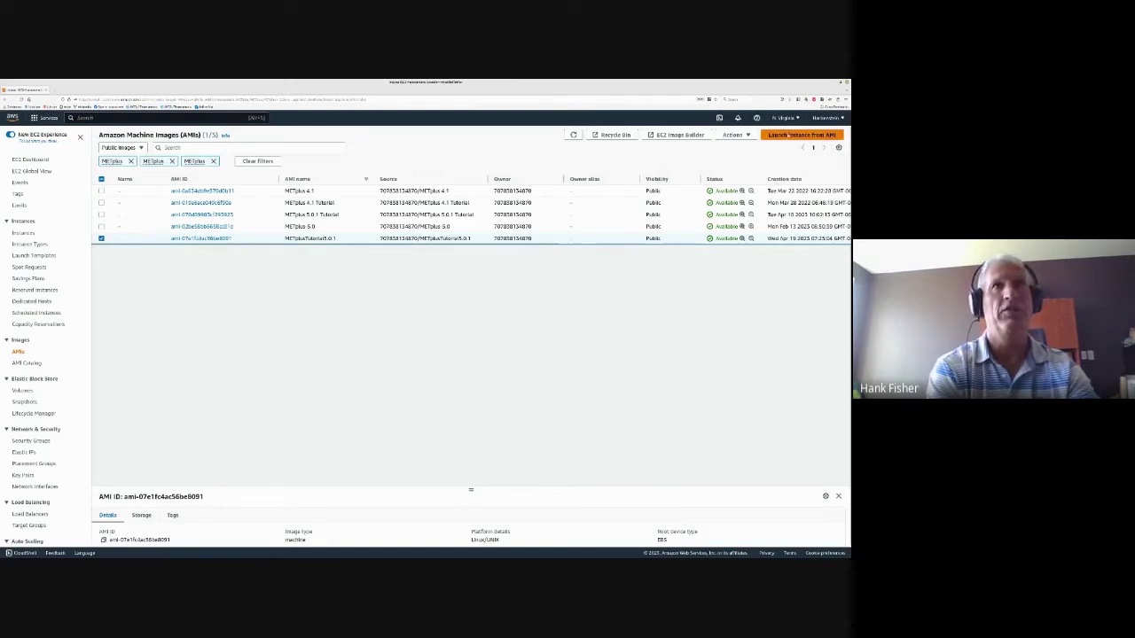
{"action": "left_click", "coordinate": [789, 135]}
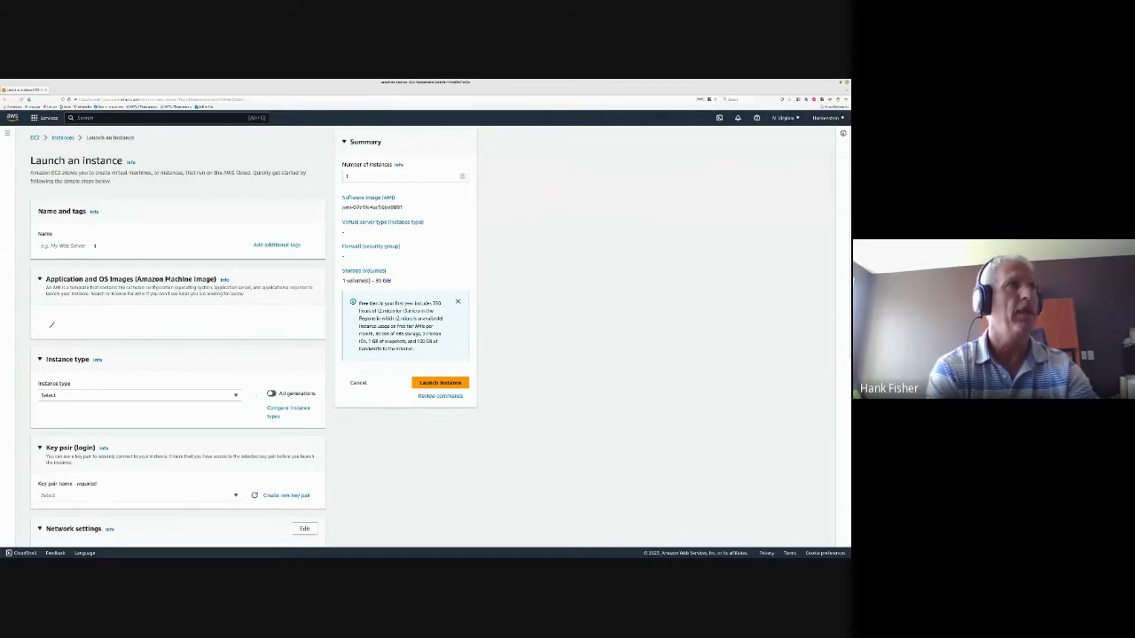
Name the new instance with the presenter's first name followed by "METplus tutorial test".
{"action": "left_click", "coordinate": [95, 246]}
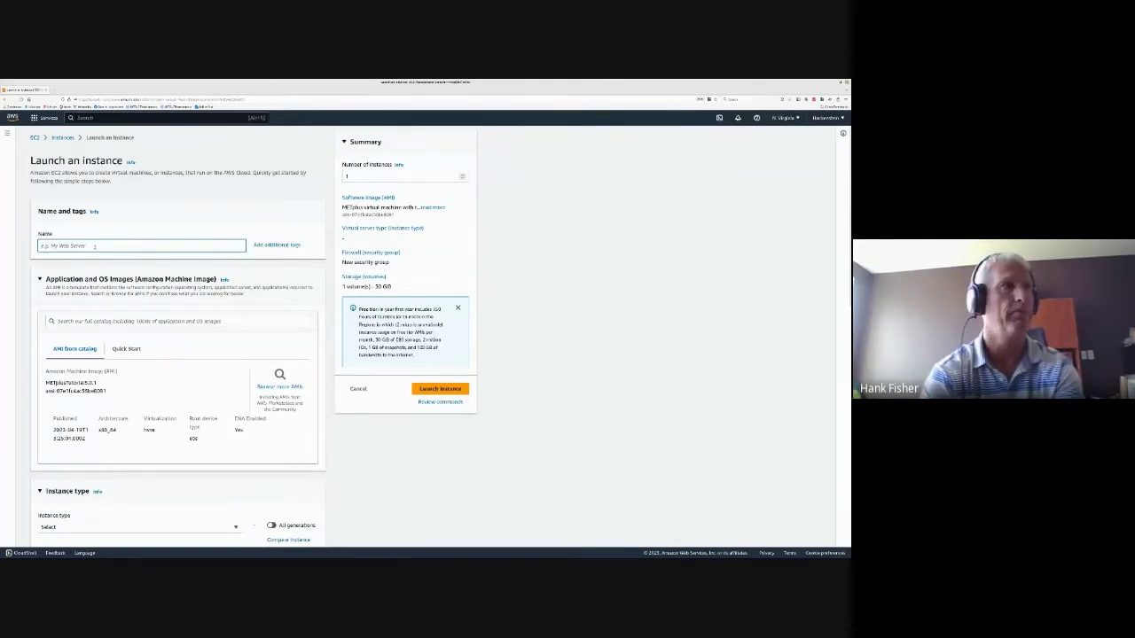
{"action": "type", "text": "H"}
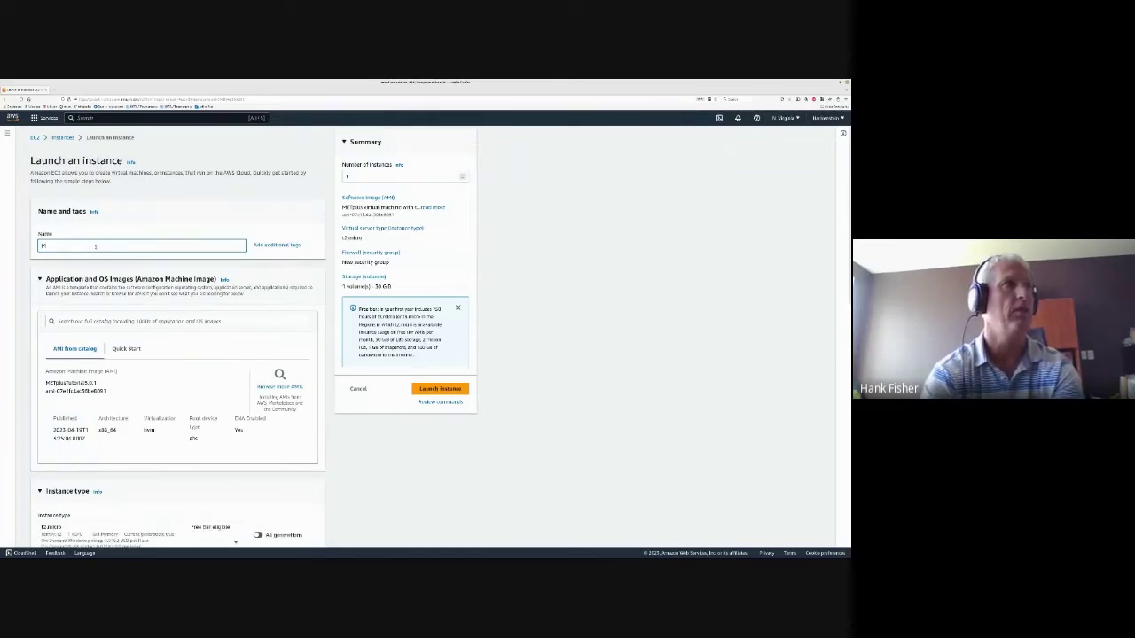
{"action": "key", "text": "BackSpace"}
{"action": "key", "text": "BackSpace"}
{"action": "key", "text": "BackSpace"}
{"action": "type", "text": "H"}
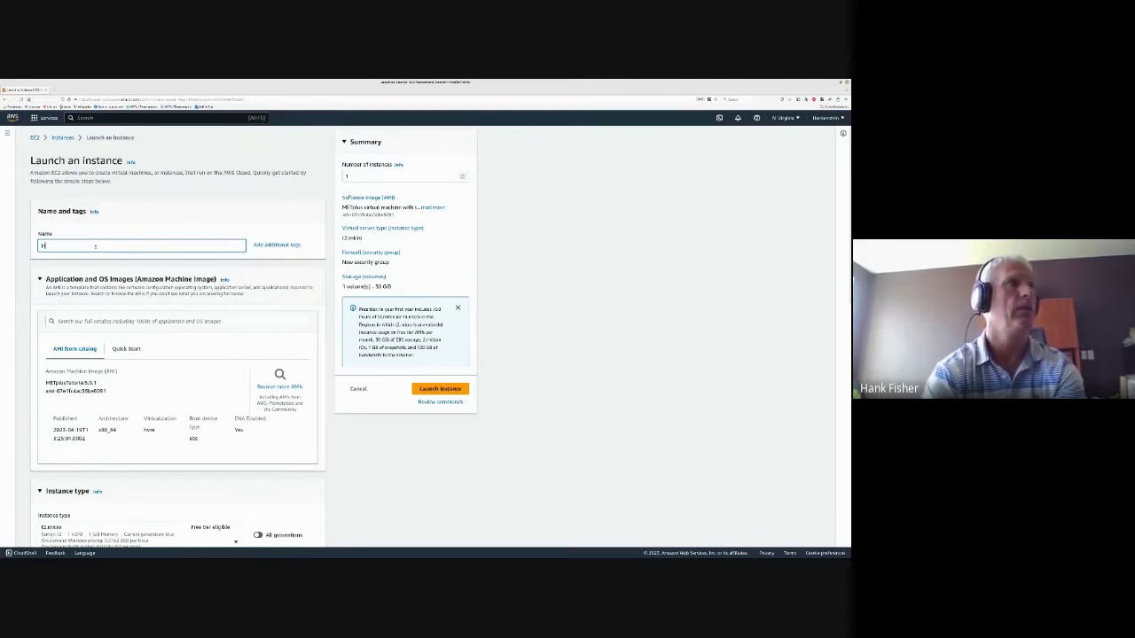
{"action": "type", "text": "ank M"}
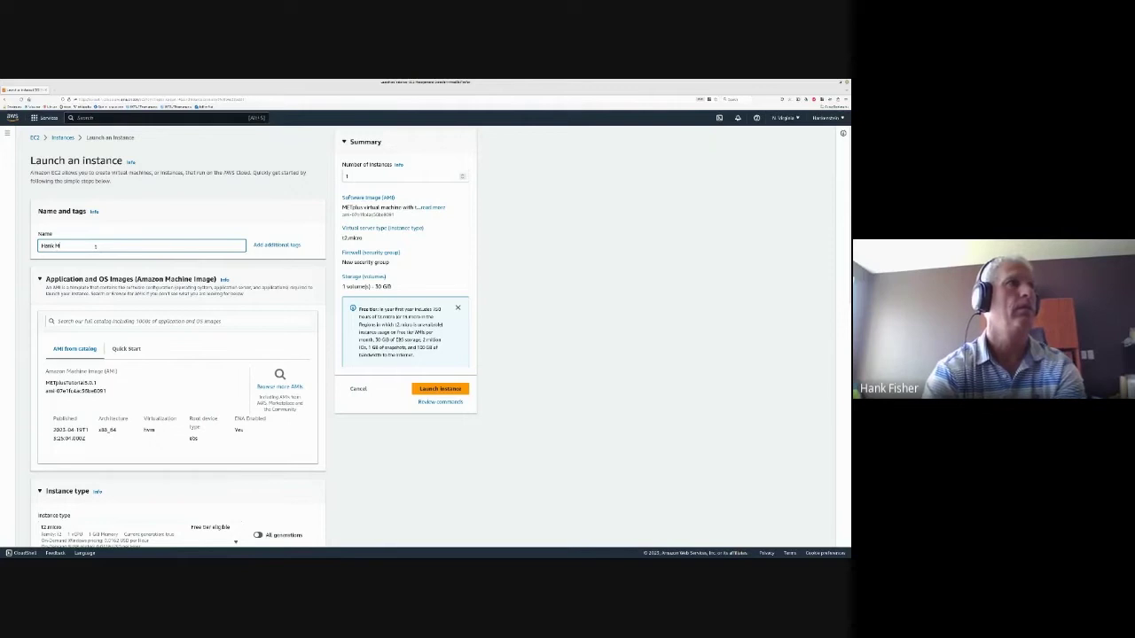
{"action": "type", "text": "ETplus"}
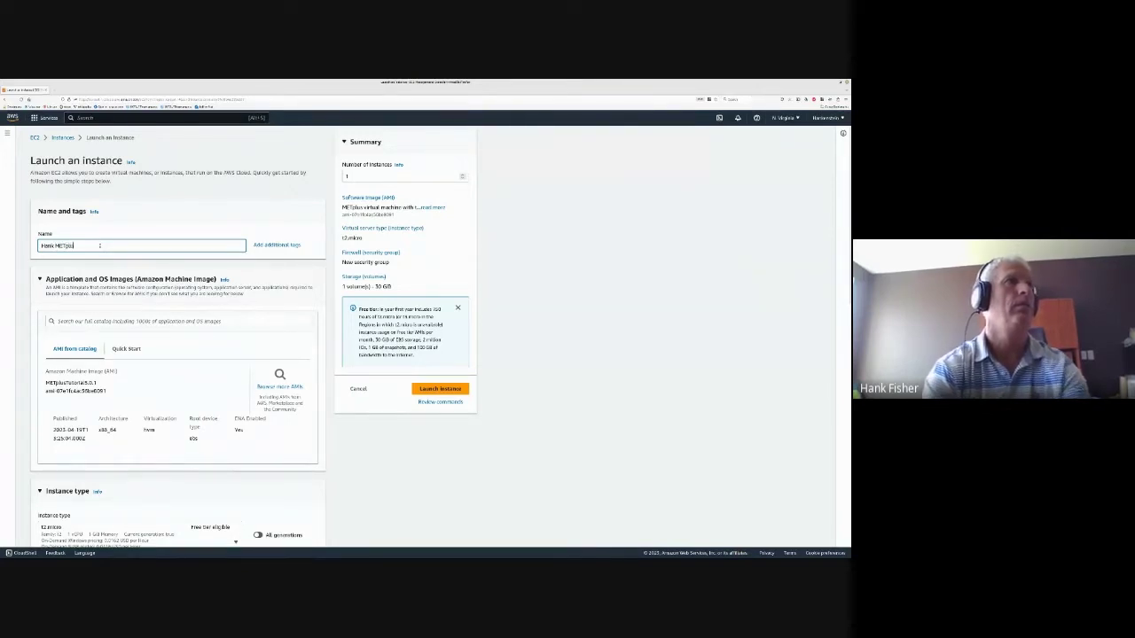
{"action": "type", "text": " t"}
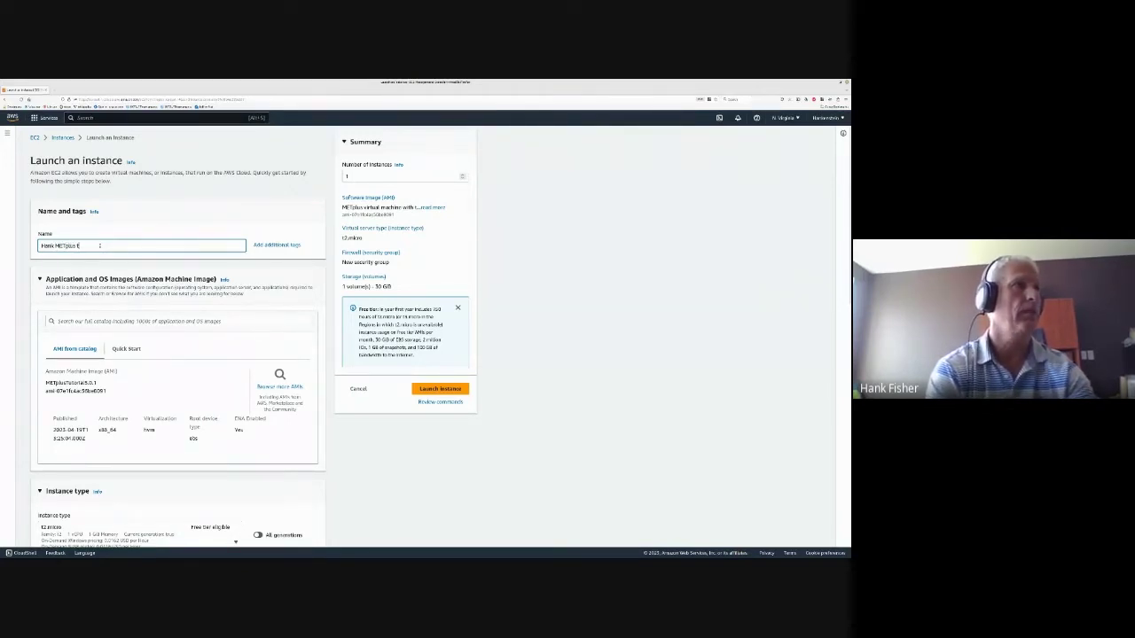
{"action": "type", "text": "utoria"}
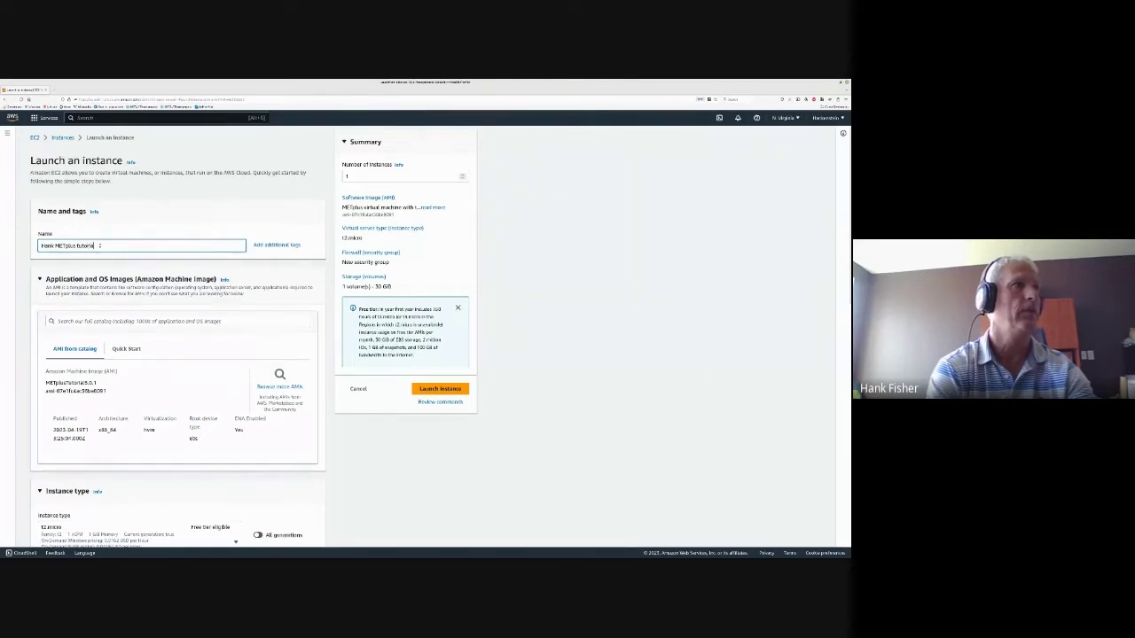
{"action": "type", "text": "l test"}
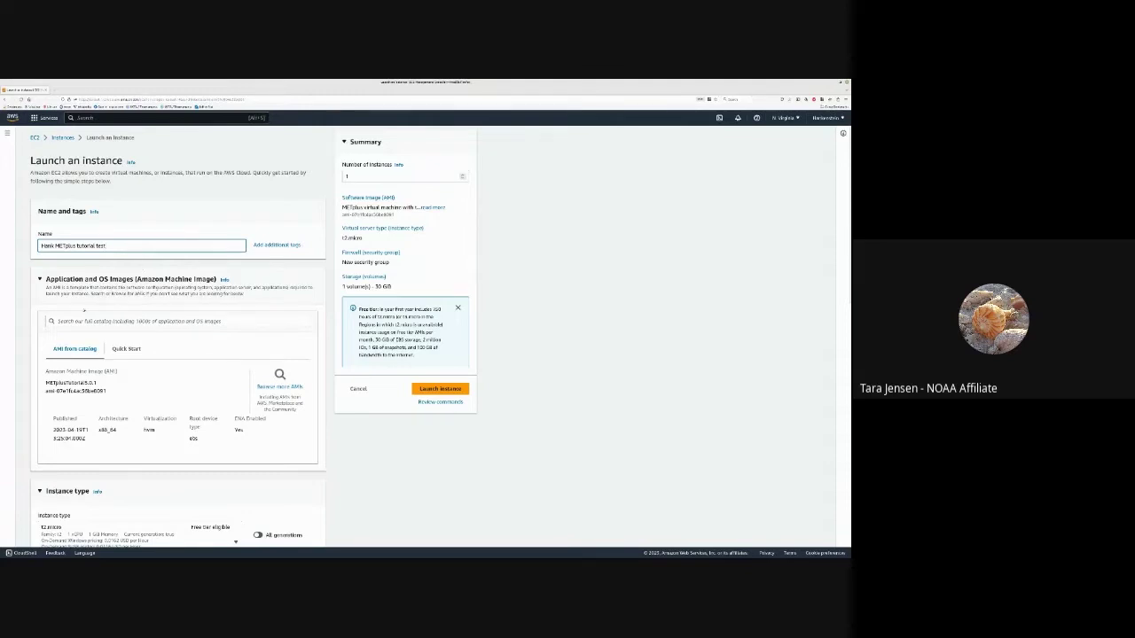
{"action": "left_click", "coordinate": [84, 310]}
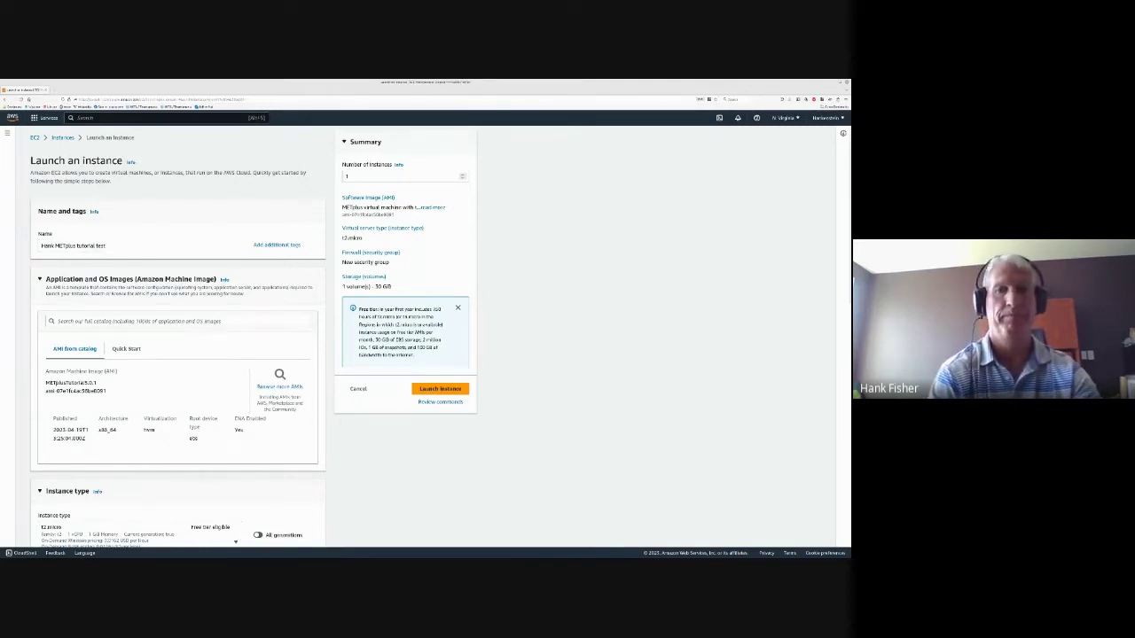
Review the launch settings for the instance name, the METplusTutorial5.0.1 image and the instance type.
{"action": "left_click", "coordinate": [158, 245]}
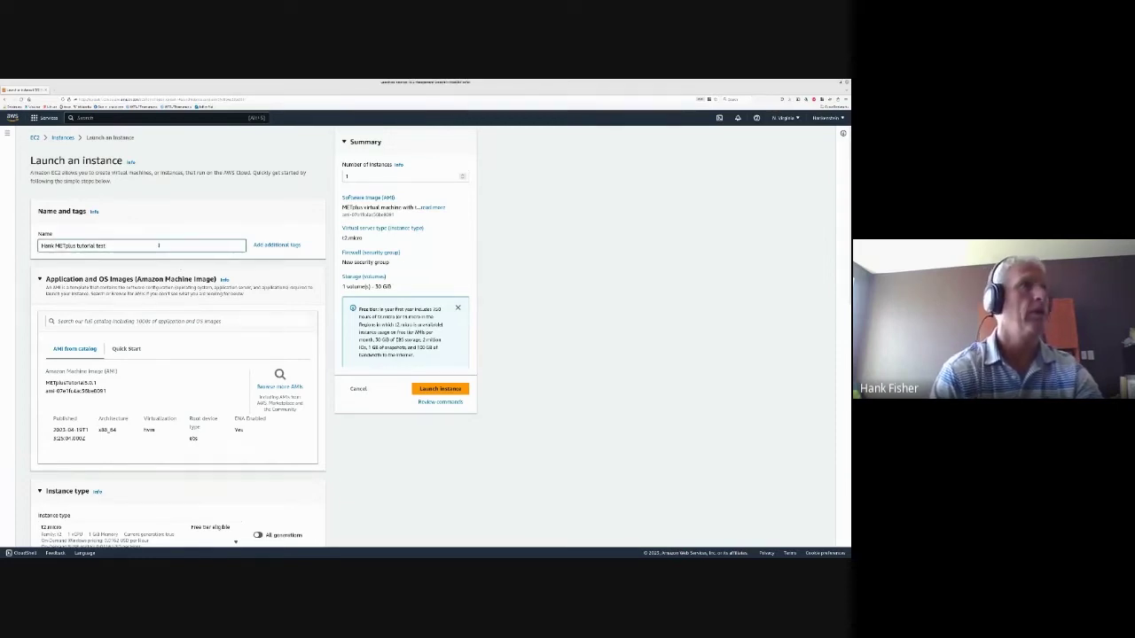
{"action": "scroll", "coordinate": [145, 246], "scroll_direction": "down", "scroll_amount": 1}
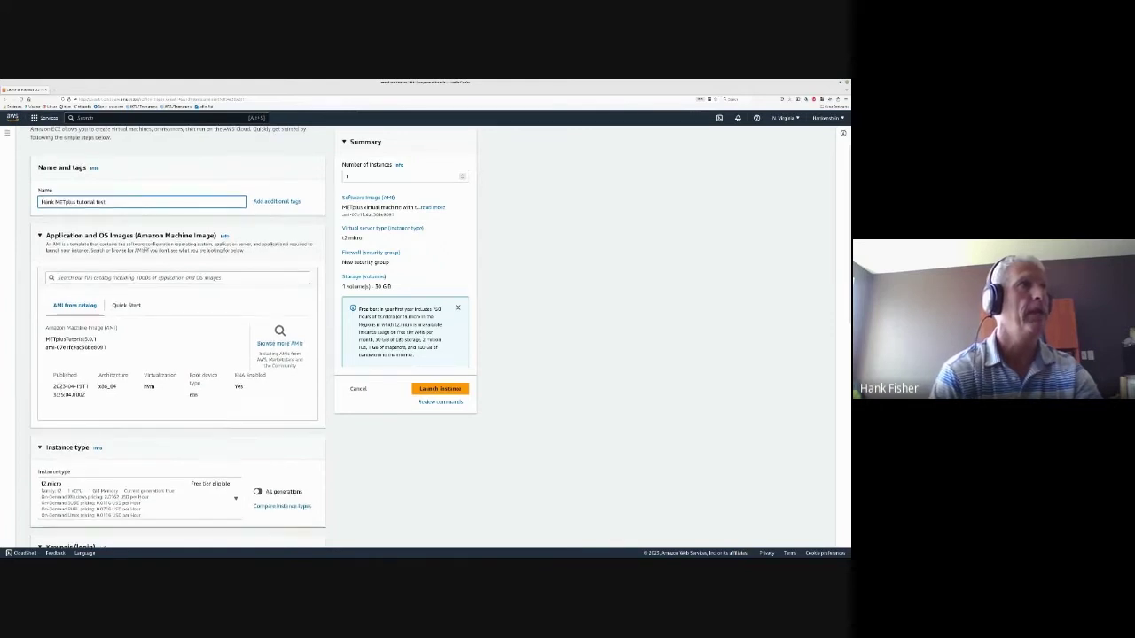
{"action": "scroll", "coordinate": [140, 237], "scroll_direction": "up", "scroll_amount": 1}
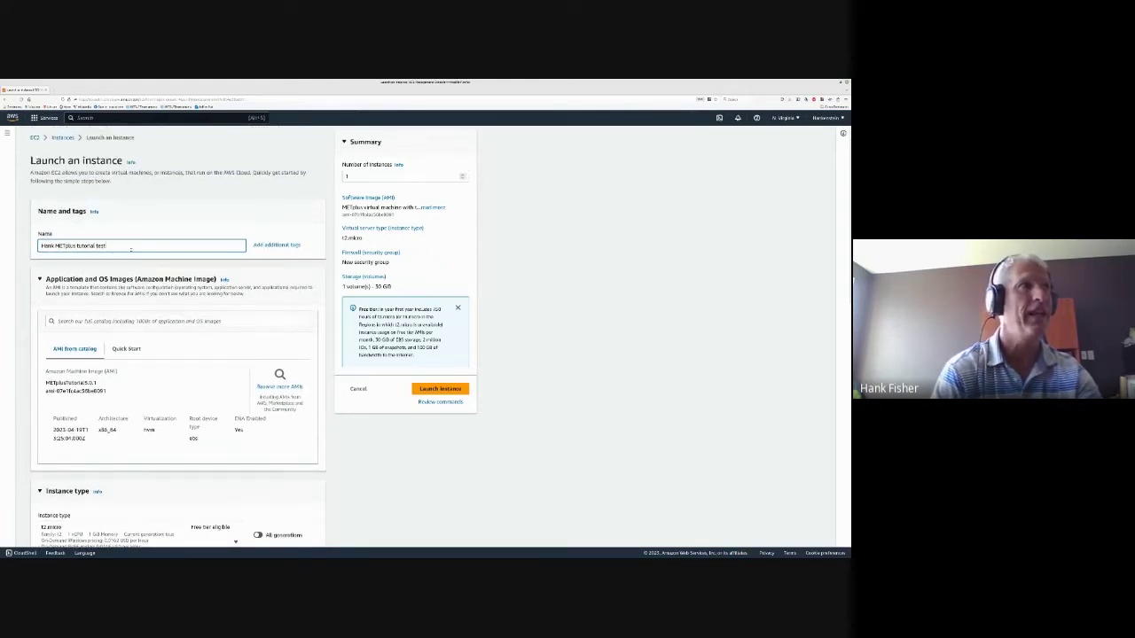
{"action": "scroll", "coordinate": [144, 289], "scroll_direction": "down", "scroll_amount": 1}
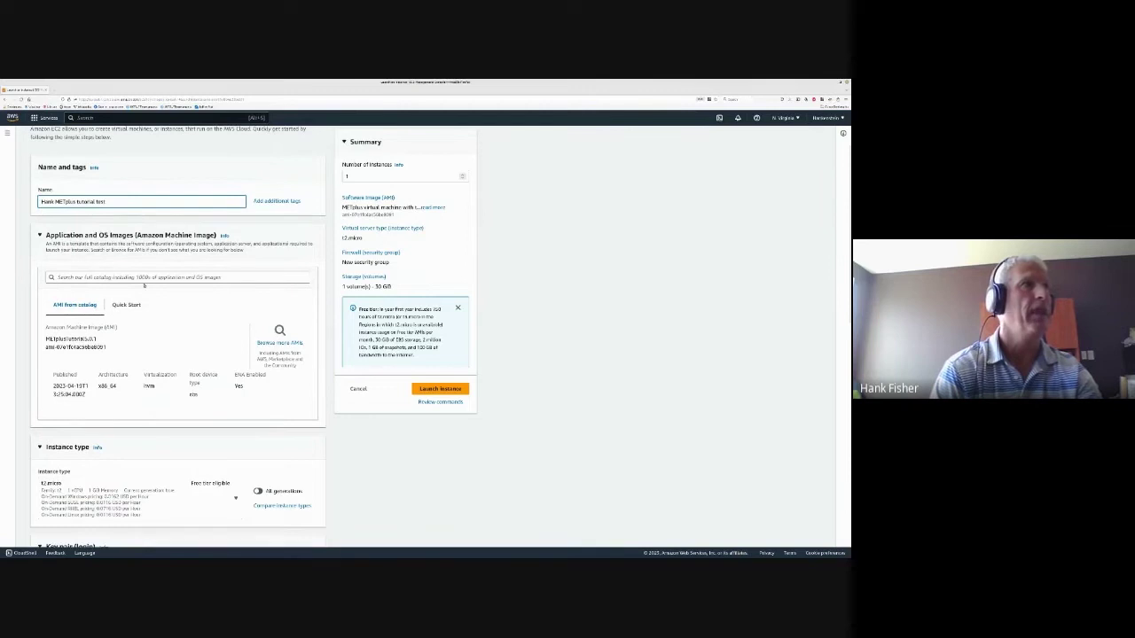
{"action": "scroll", "coordinate": [143, 289], "scroll_direction": "down", "scroll_amount": 1}
{"action": "scroll", "coordinate": [144, 289], "scroll_direction": "down", "scroll_amount": 1}
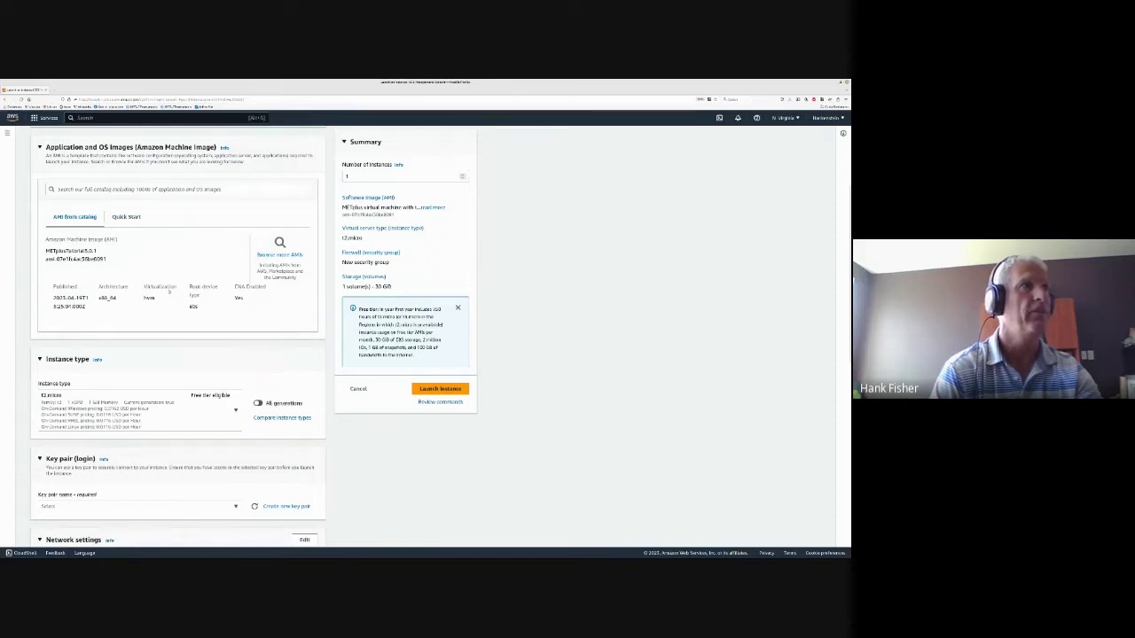
{"action": "scroll", "coordinate": [169, 290], "scroll_direction": "down", "scroll_amount": 1}
{"action": "scroll", "coordinate": [164, 280], "scroll_direction": "up", "scroll_amount": 1}
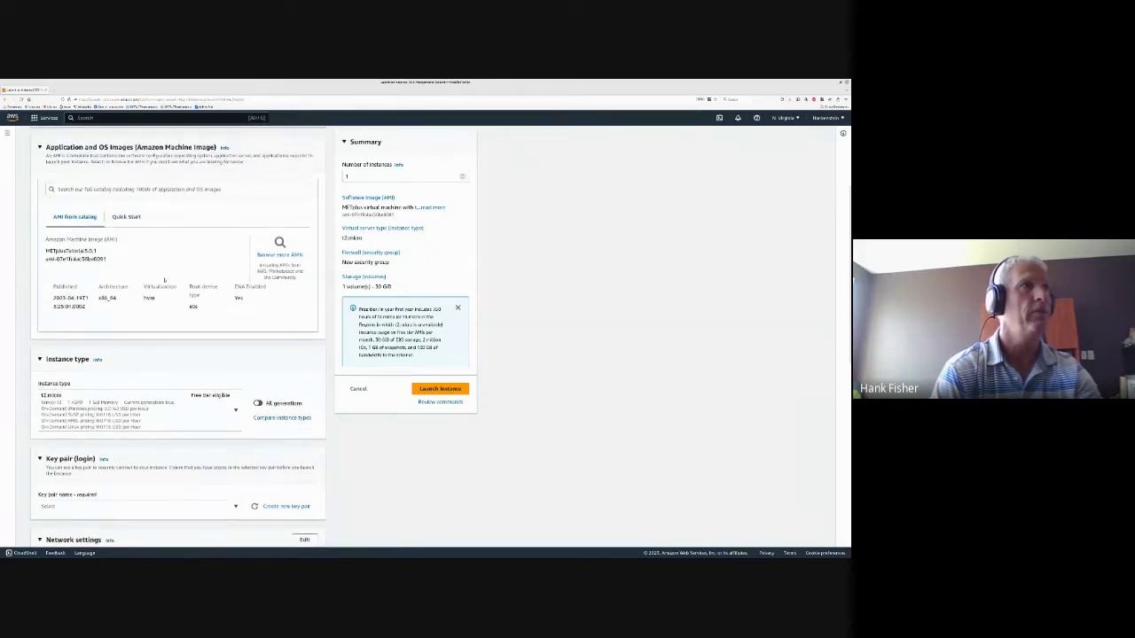
{"action": "scroll", "coordinate": [164, 281], "scroll_direction": "down", "scroll_amount": 3}
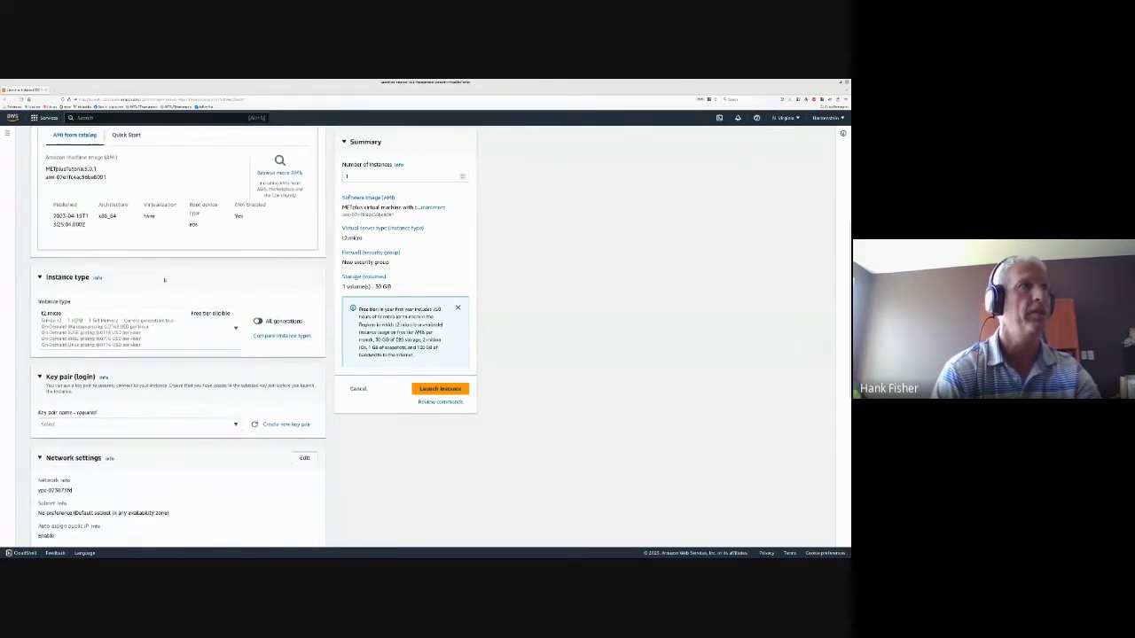
{"action": "scroll", "coordinate": [164, 280], "scroll_direction": "down", "scroll_amount": 1}
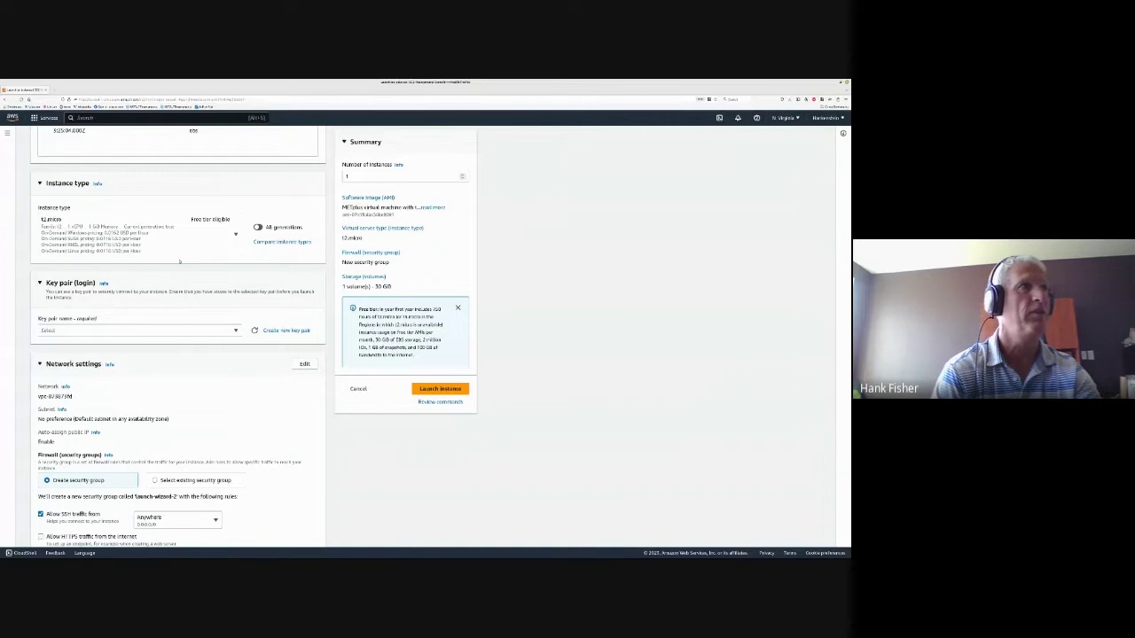
Choose the existing personal AWS key pair as the login key pair for the instance.
{"action": "scroll", "coordinate": [180, 260], "scroll_direction": "down", "scroll_amount": 1}
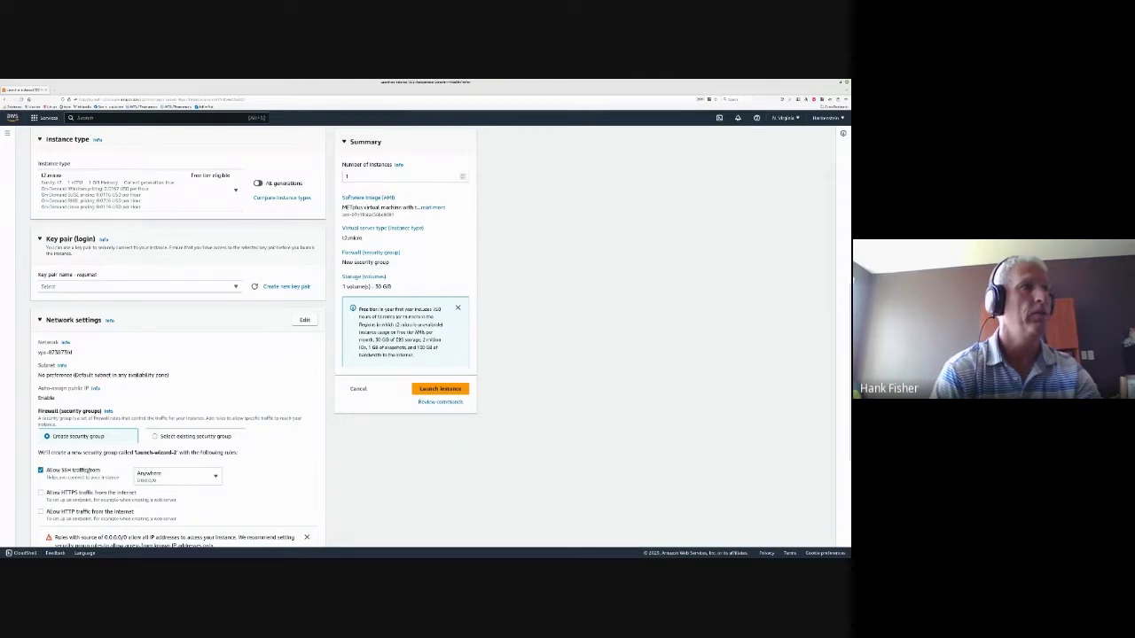
{"action": "scroll", "coordinate": [178, 340], "scroll_direction": "down", "scroll_amount": 1}
{"action": "scroll", "coordinate": [178, 340], "scroll_direction": "up", "scroll_amount": 1}
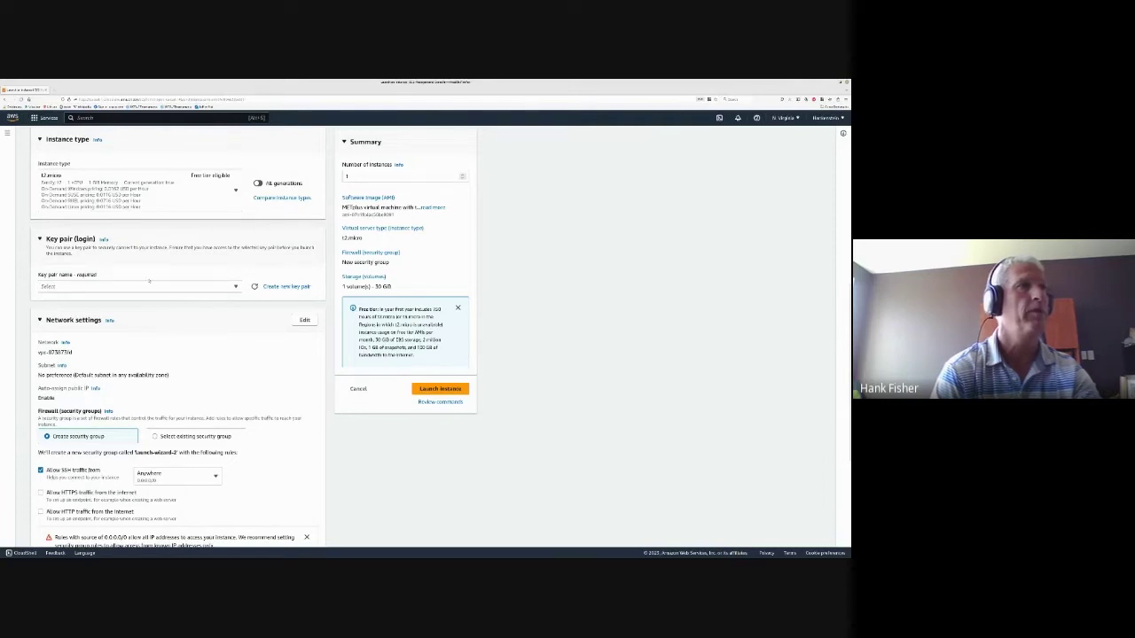
{"action": "left_click", "coordinate": [236, 286]}
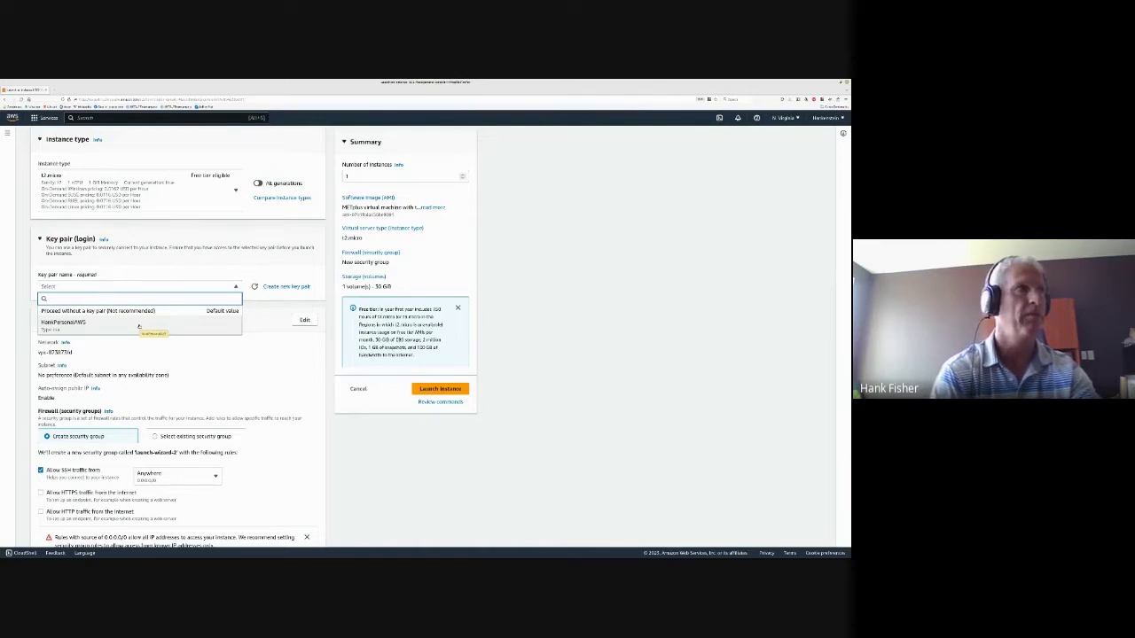
{"action": "left_click", "coordinate": [89, 325]}
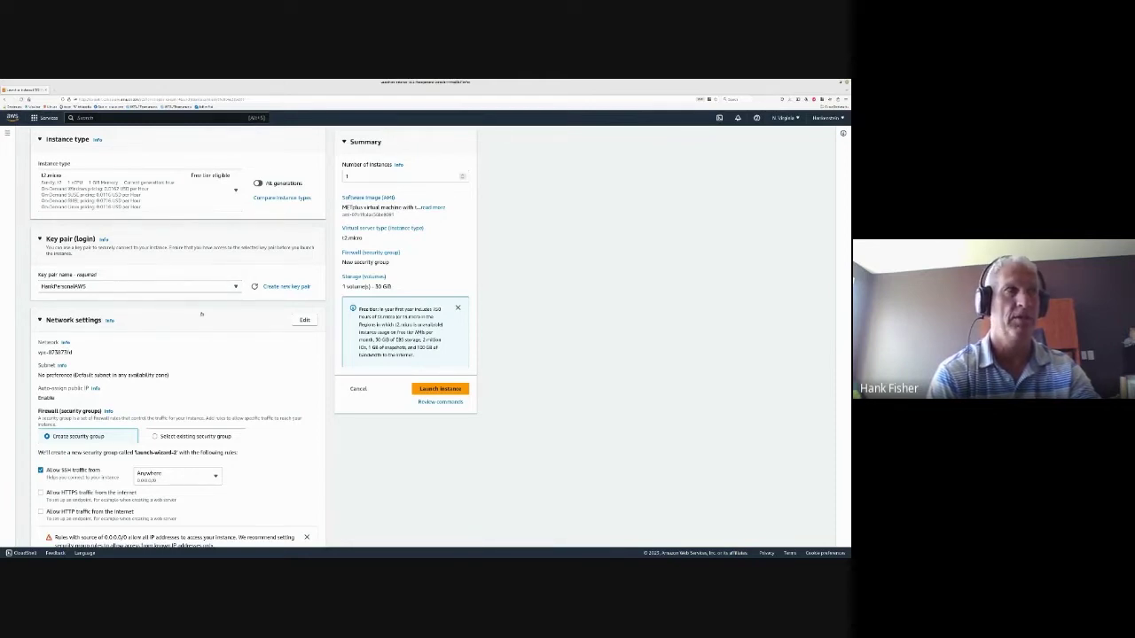
Review the network and storage settings and examine the source options for allowed SSH traffic, keeping Anywhere.
{"action": "scroll", "coordinate": [201, 313], "scroll_direction": "down", "scroll_amount": 4}
{"action": "scroll", "coordinate": [201, 312], "scroll_direction": "down", "scroll_amount": 1}
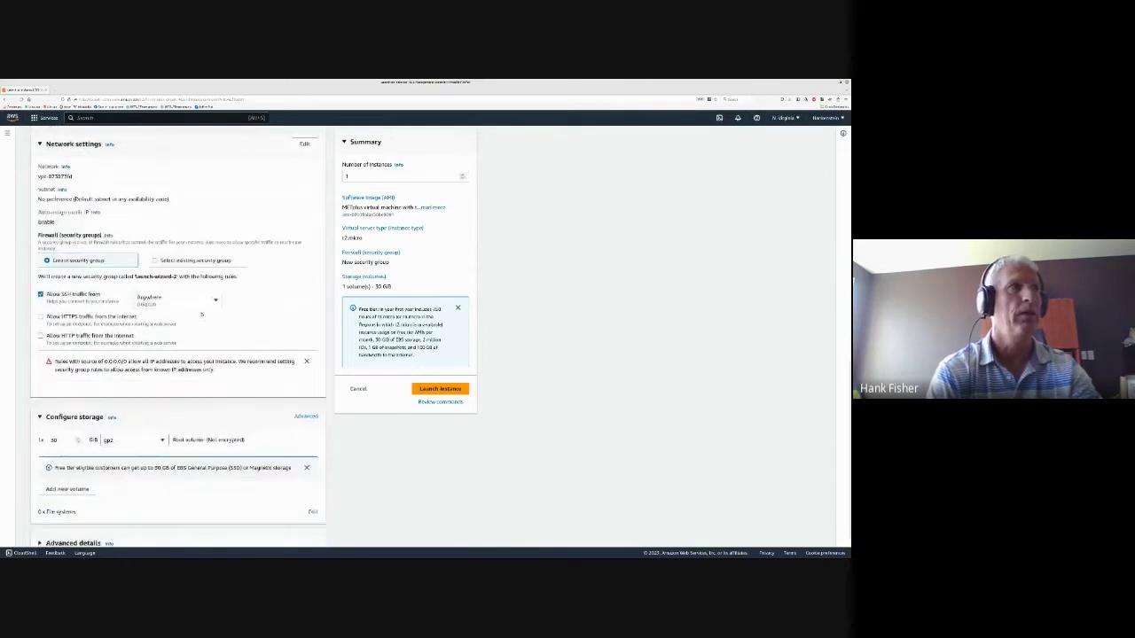
{"action": "scroll", "coordinate": [194, 312], "scroll_direction": "down", "scroll_amount": 1}
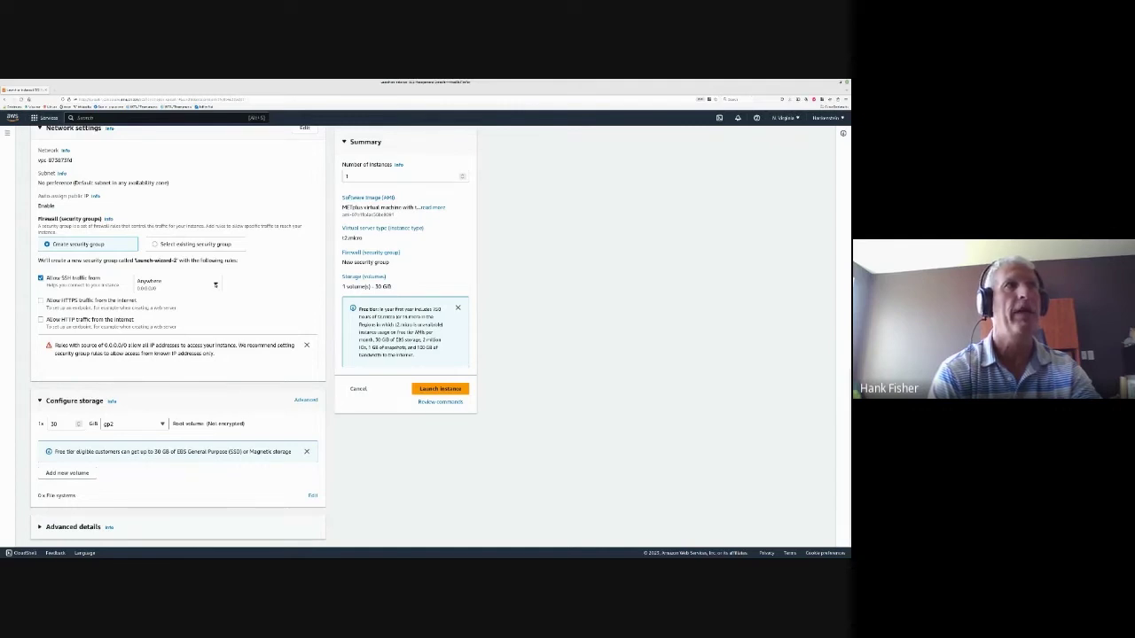
{"action": "left_click", "coordinate": [215, 286]}
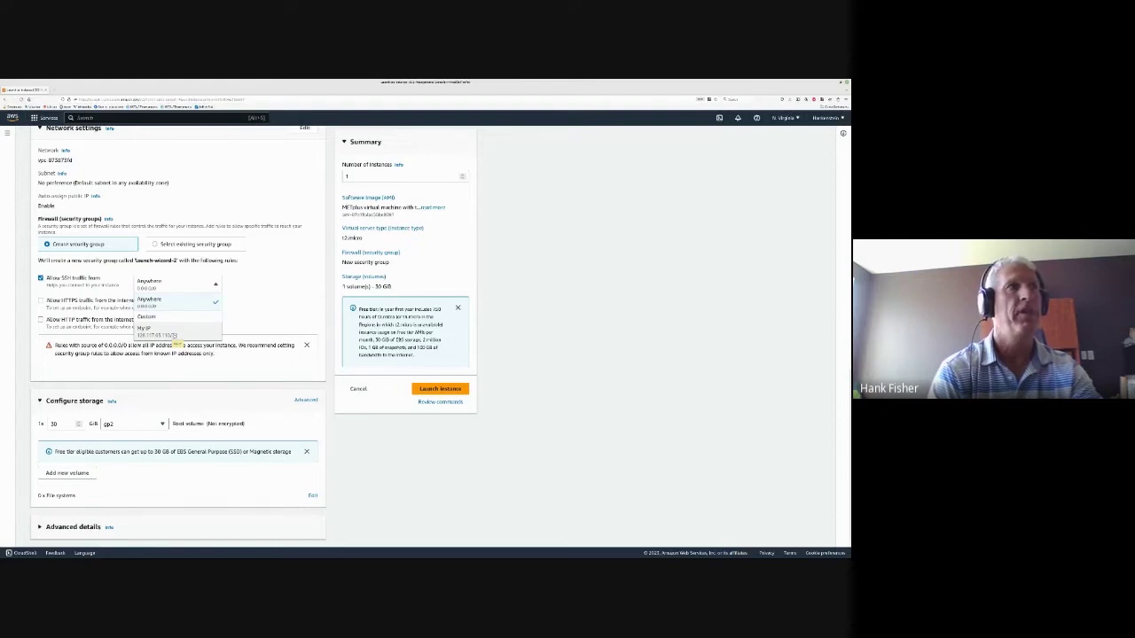
{"action": "left_click", "coordinate": [214, 285]}
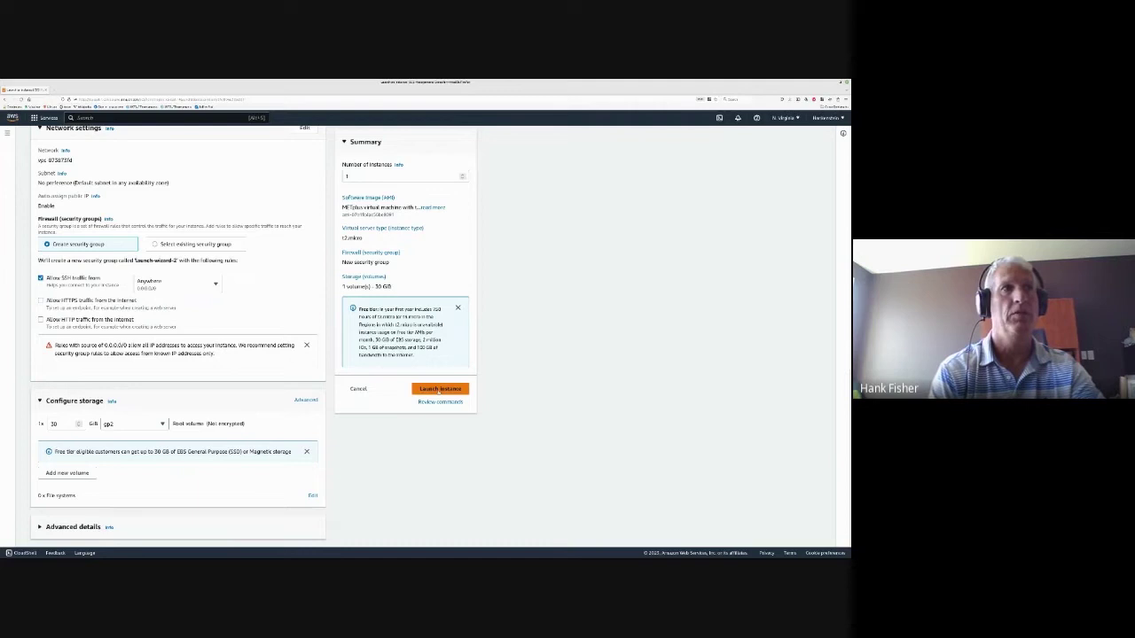
Launch the instance and open the list of running instances from the EC2 Dashboard.
{"action": "left_click", "coordinate": [441, 389]}
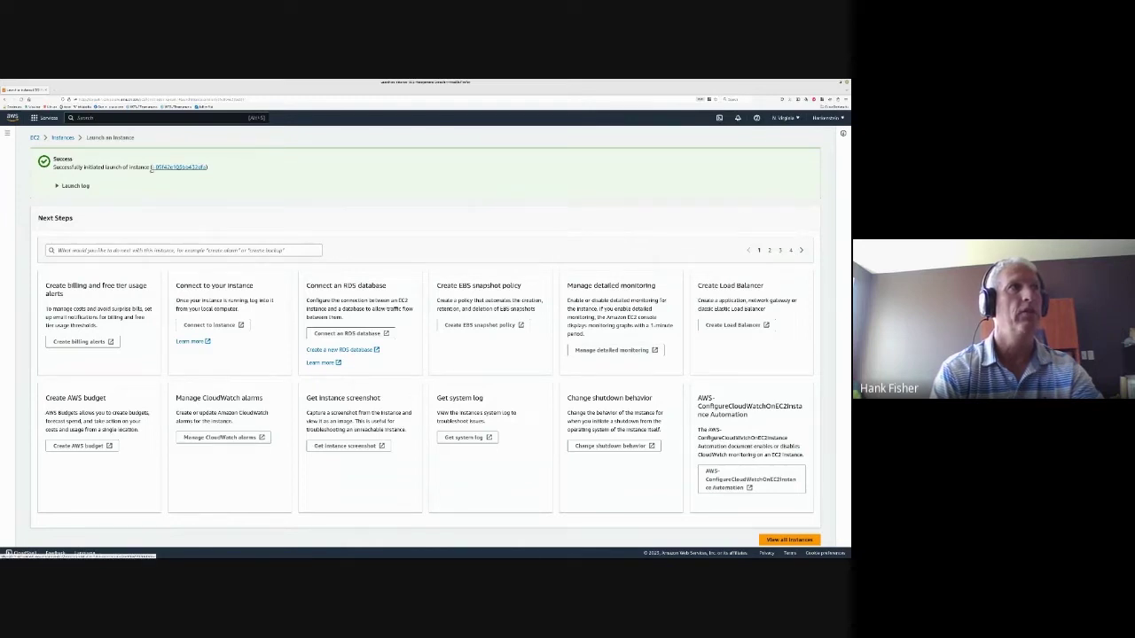
{"action": "left_click", "coordinate": [8, 133]}
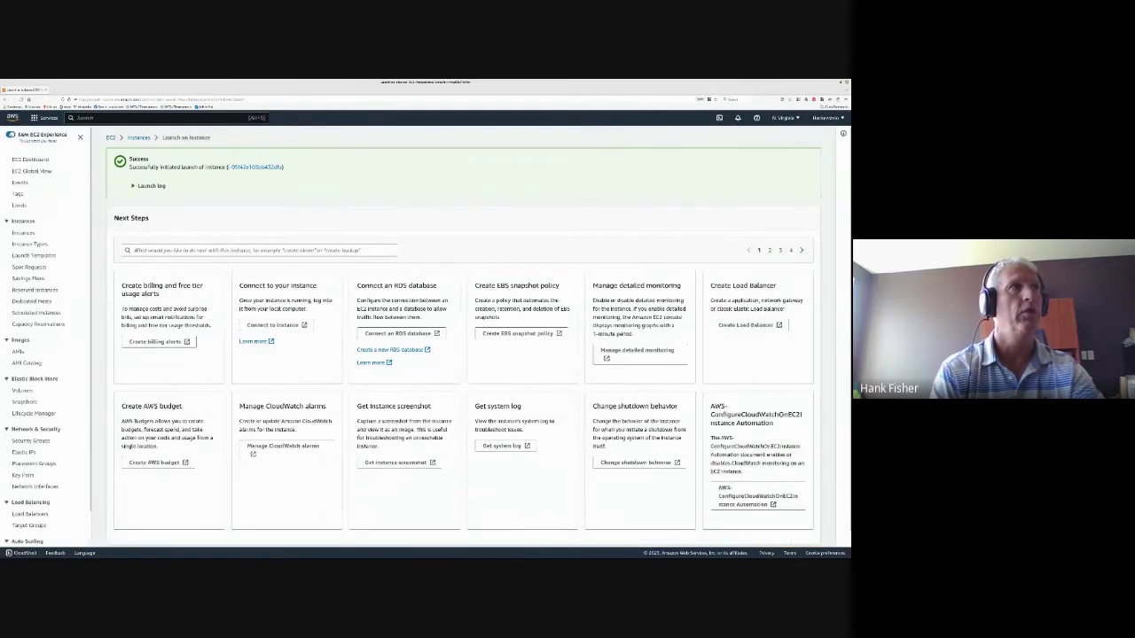
{"action": "left_click", "coordinate": [29, 159]}
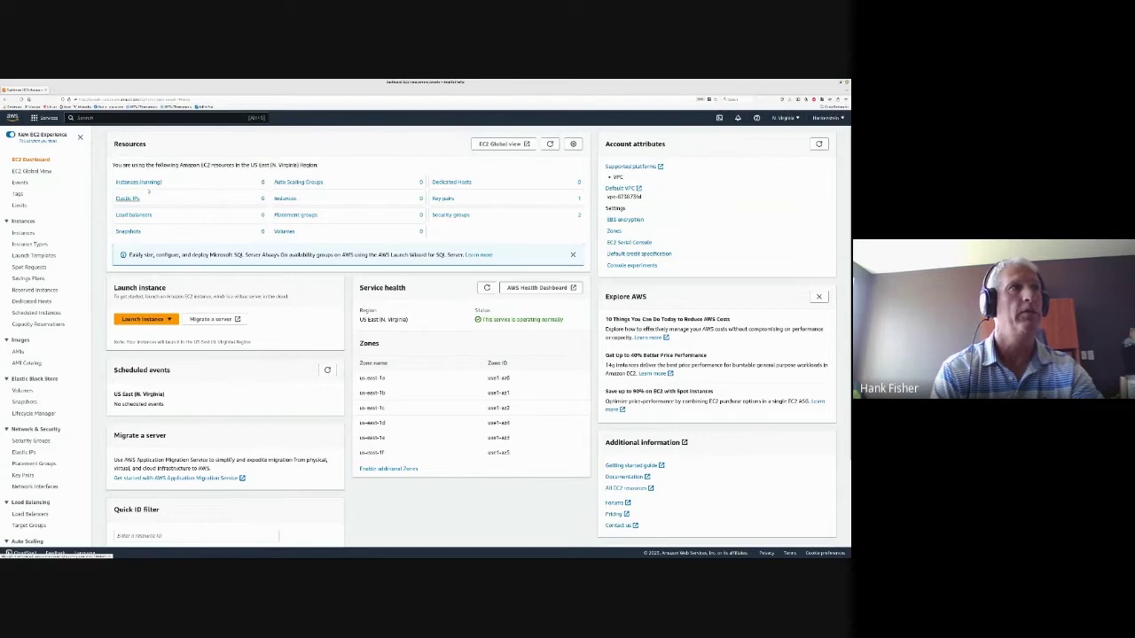
{"action": "left_click", "coordinate": [138, 182]}
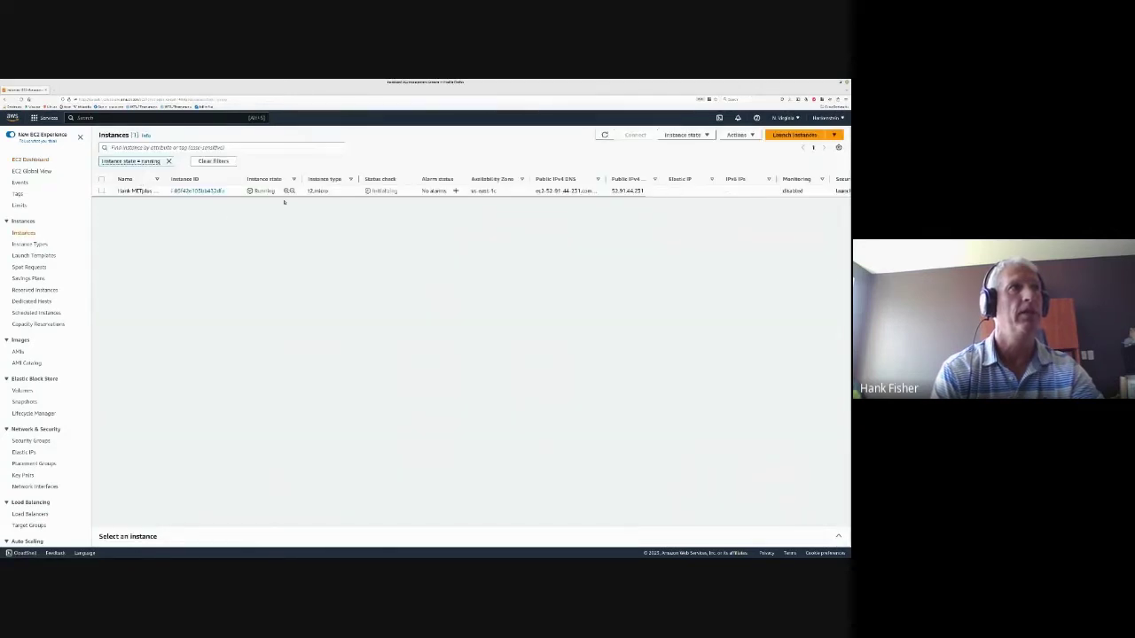
{"action": "left_click_drag", "start_coordinate": [541, 199], "coordinate": [492, 208]}
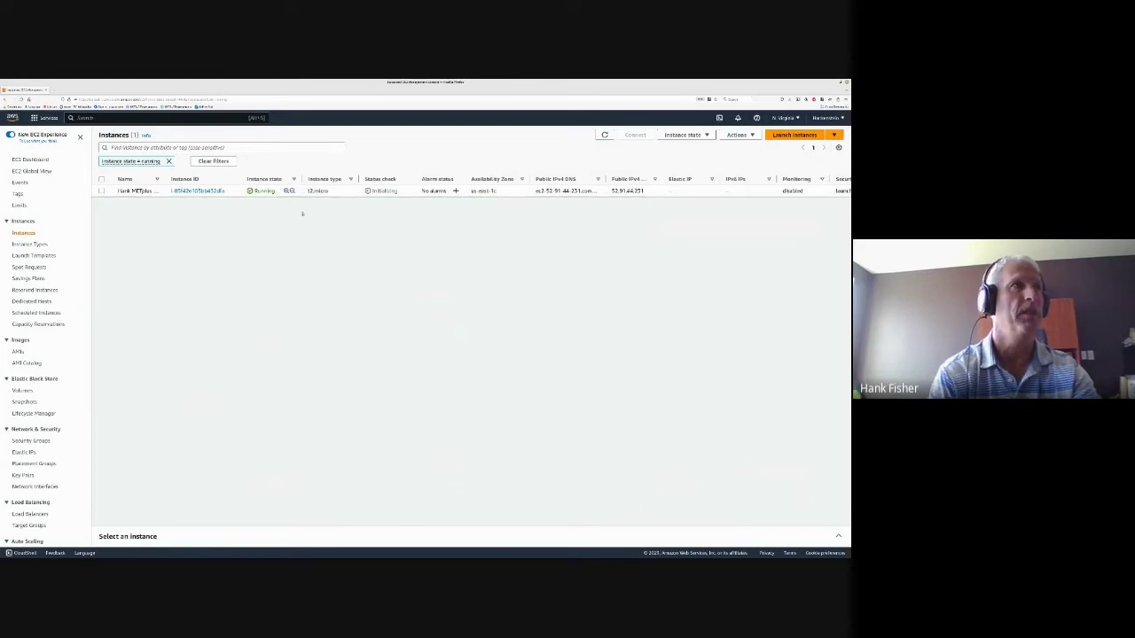
Reopen the list of running instances from the EC2 Dashboard and select the new METplus tutorial instance.
{"action": "left_click", "coordinate": [30, 159]}
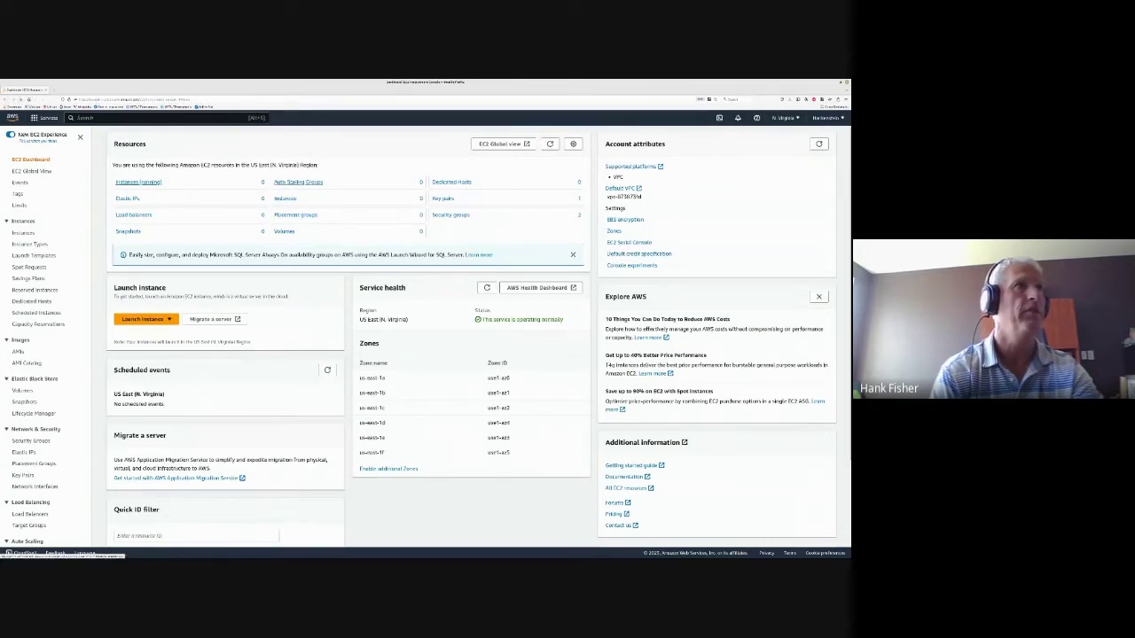
{"action": "left_click", "coordinate": [296, 183]}
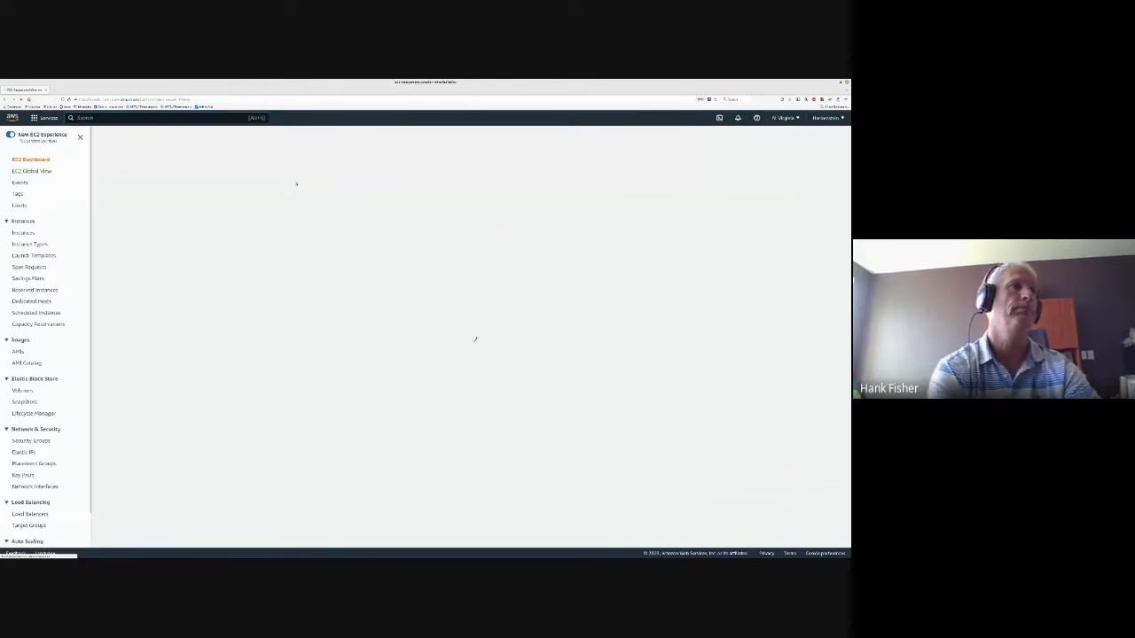
{"action": "left_click", "coordinate": [286, 197]}
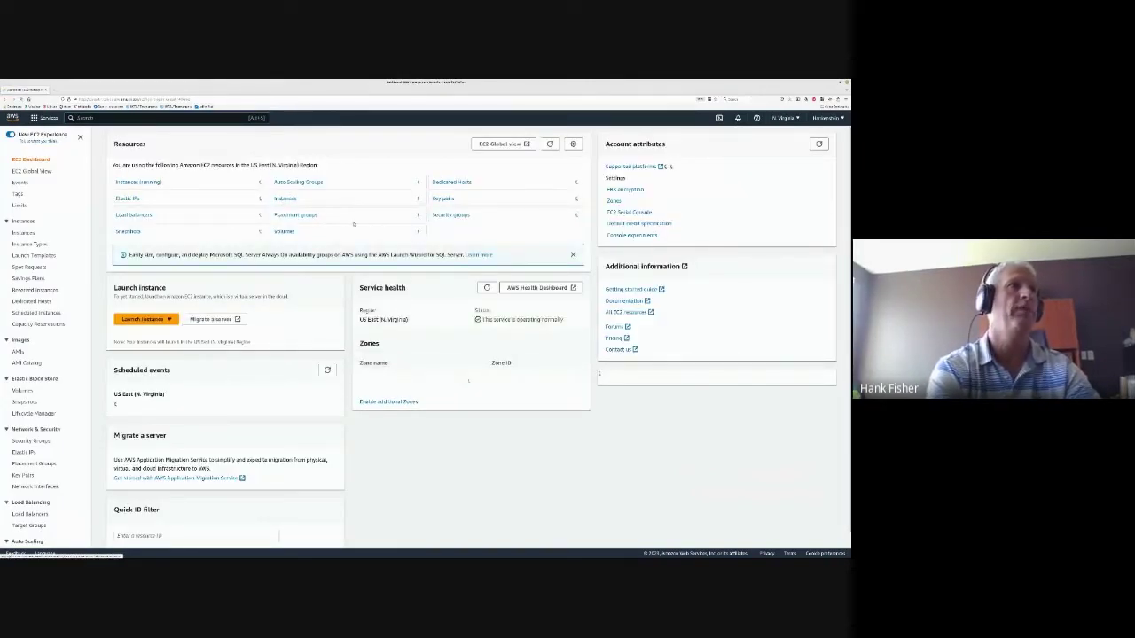
{"action": "left_click", "coordinate": [286, 198]}
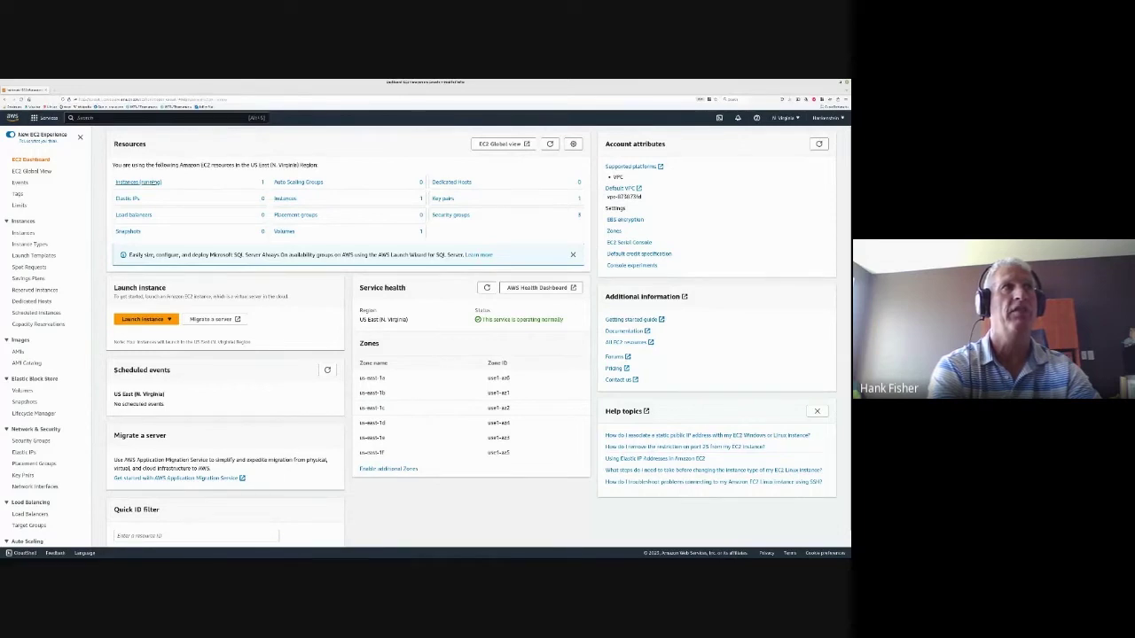
{"action": "left_click", "coordinate": [139, 182]}
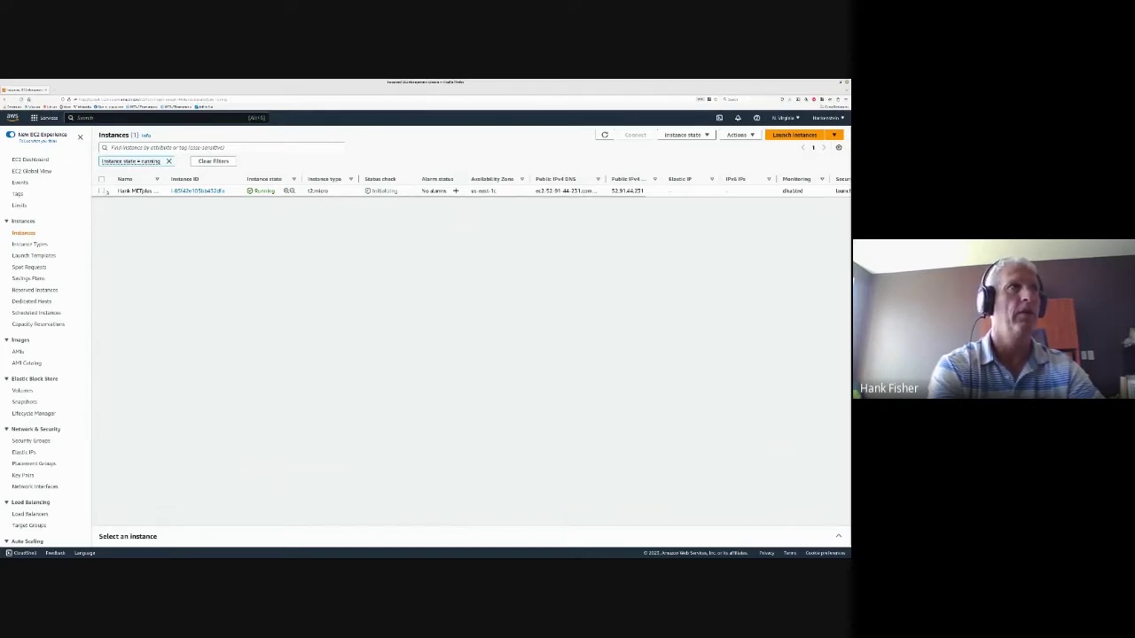
{"action": "left_click", "coordinate": [101, 191]}
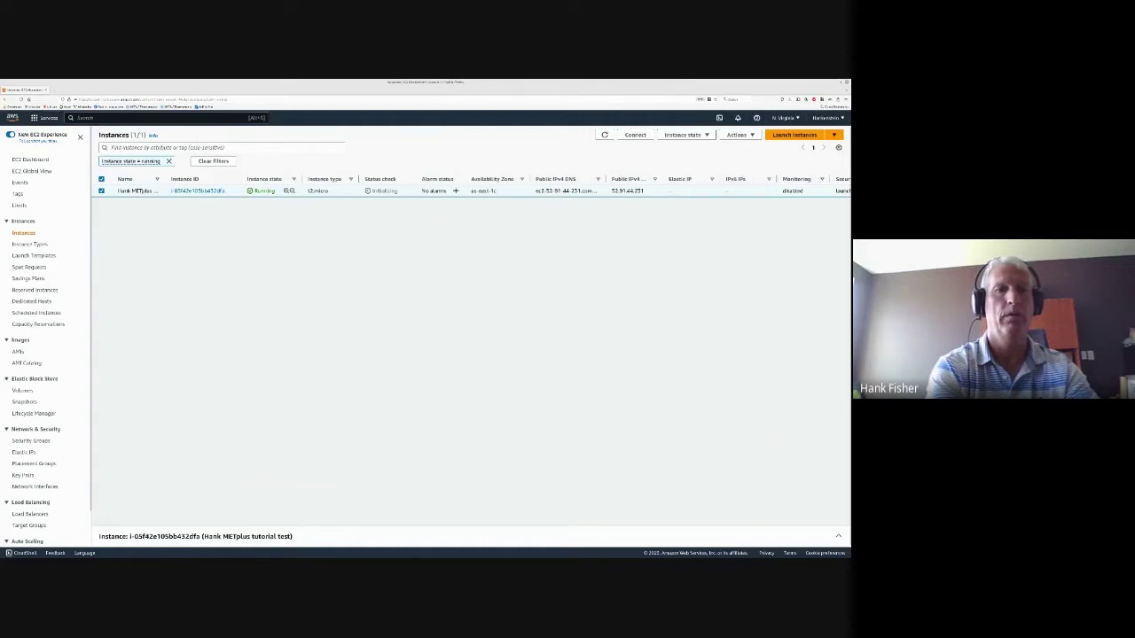
{"action": "key", "text": "alt+Tab"}
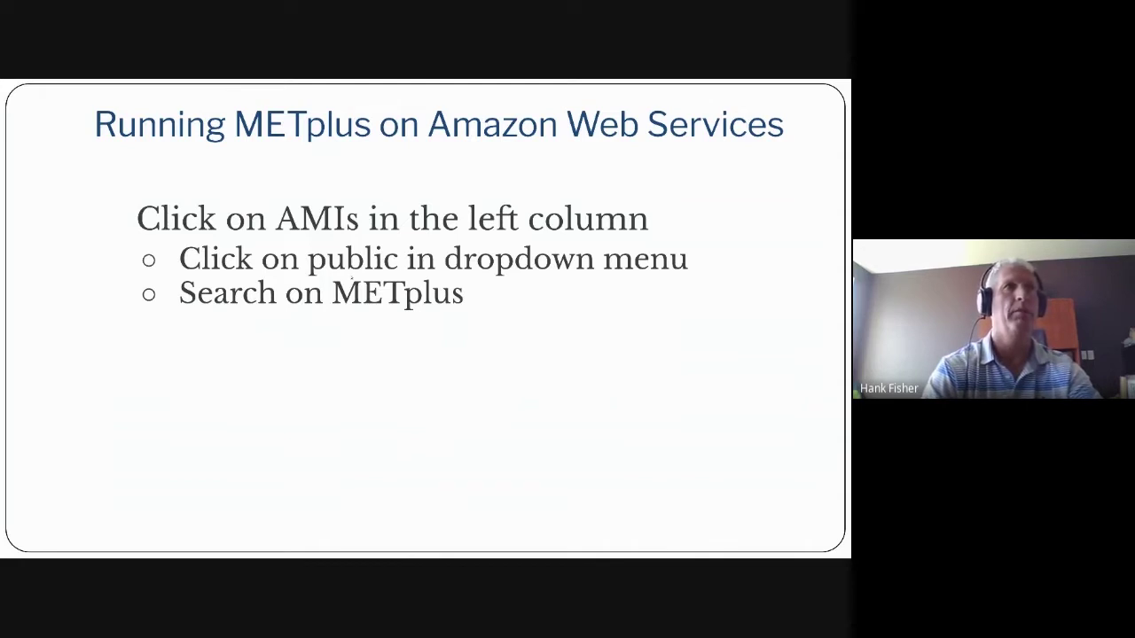
{"action": "key", "text": "alt+Tab"}
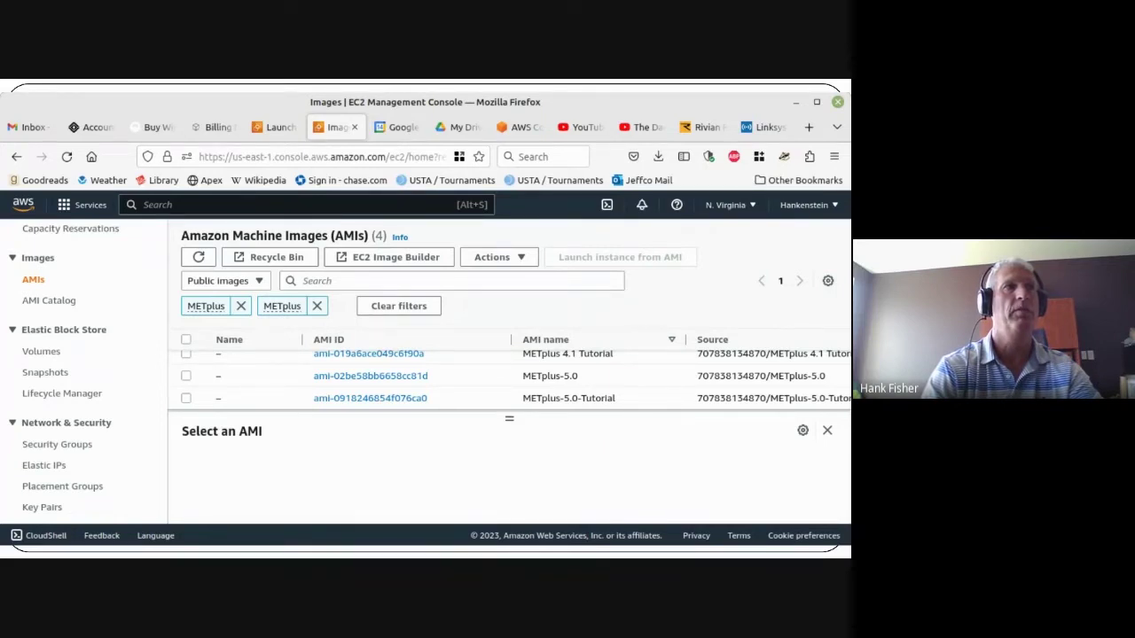
{"action": "key", "text": "alt+Tab"}
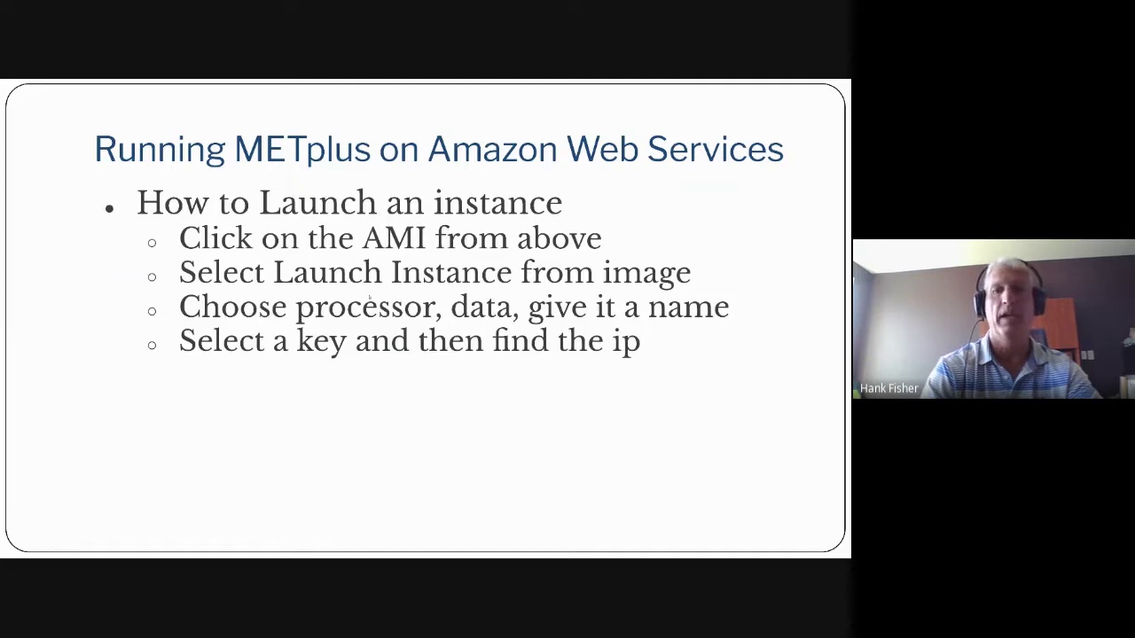
{"action": "key", "text": "alt+Tab"}
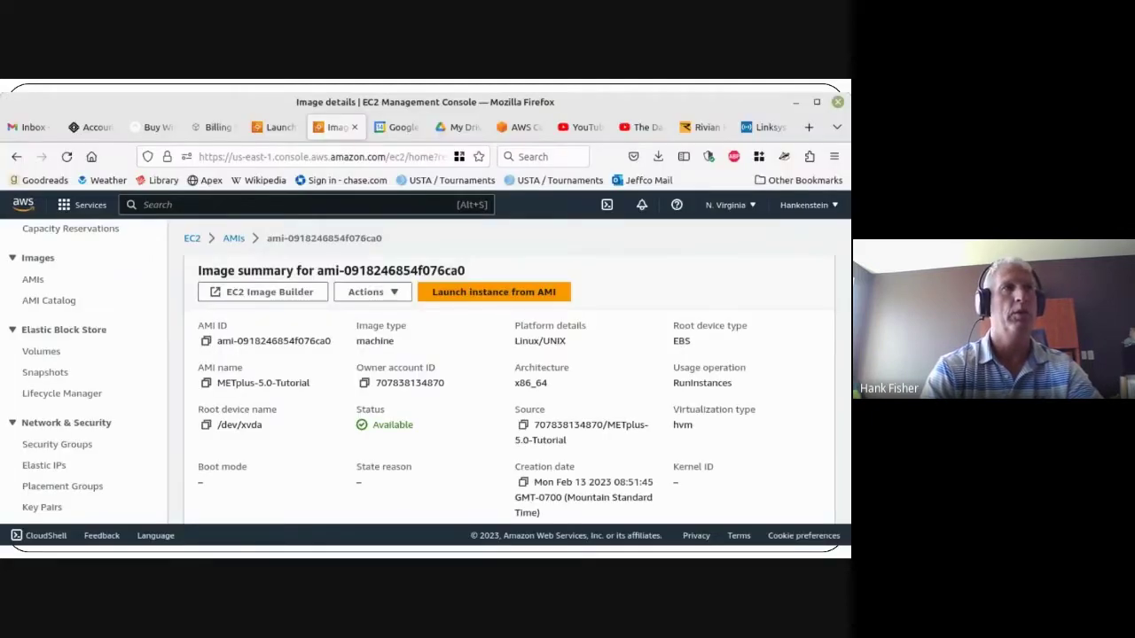